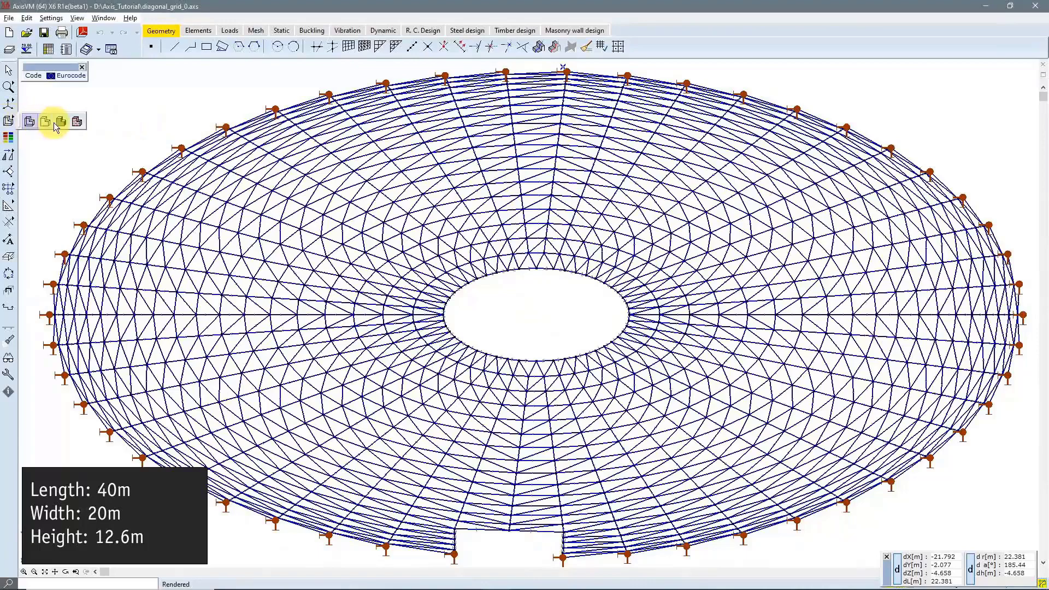
Inspect the dome grid in the front X-Z view and in the perspective view
left_click(28, 103)
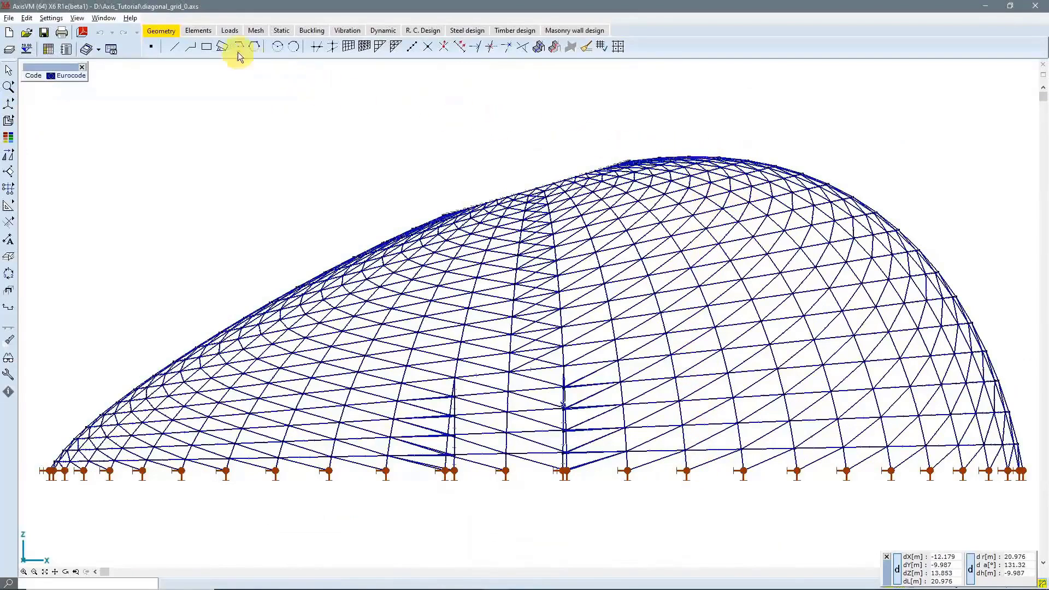
left_click(199, 31)
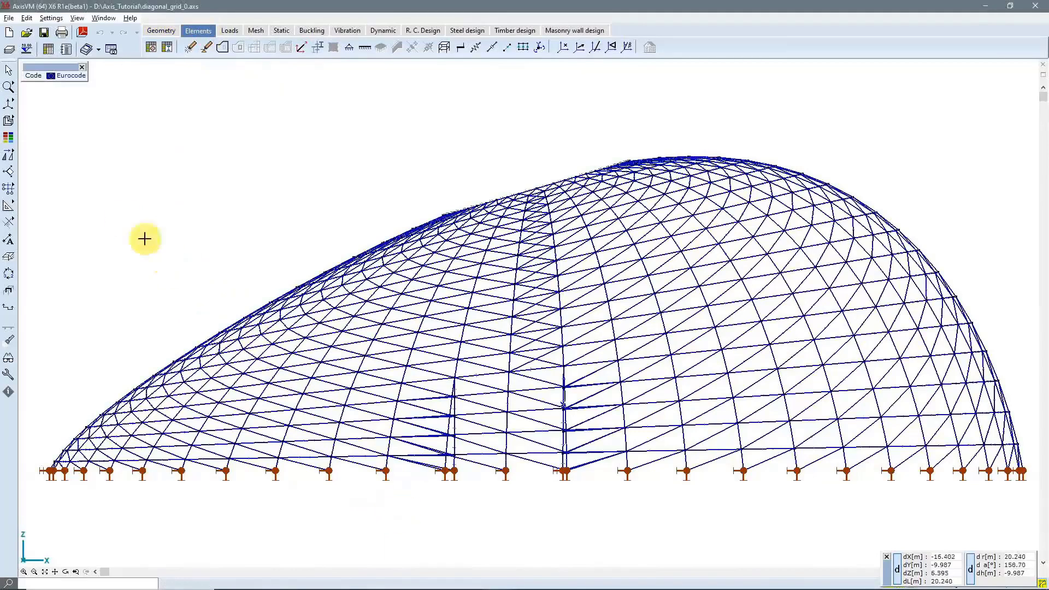
mouse_move(8, 103)
left_click(79, 104)
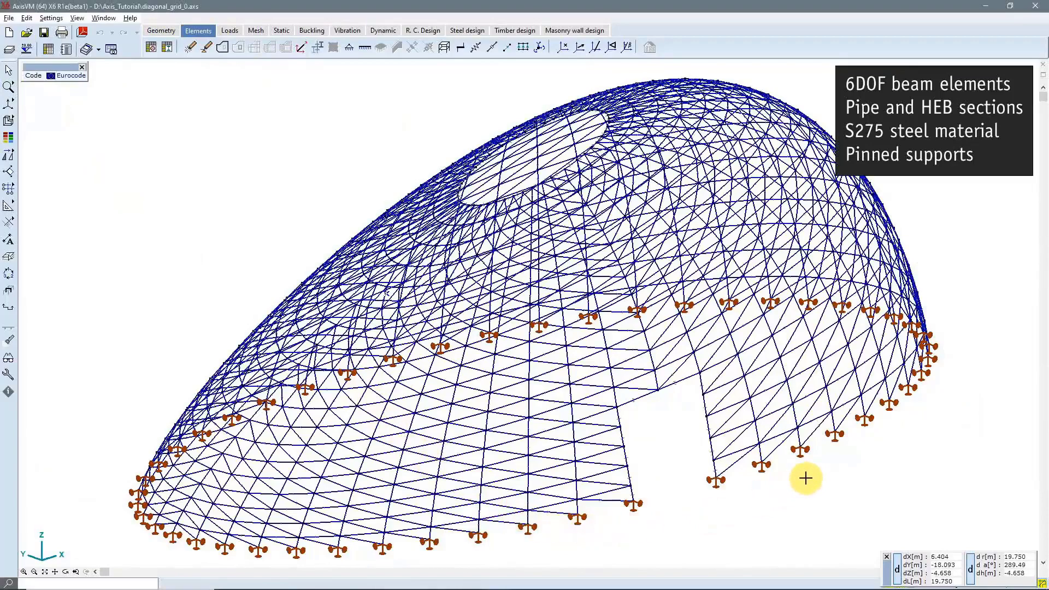
Examine the beam cross-sections and supports around the dome's entrance opening up close
scroll(806, 478, "up", 4)
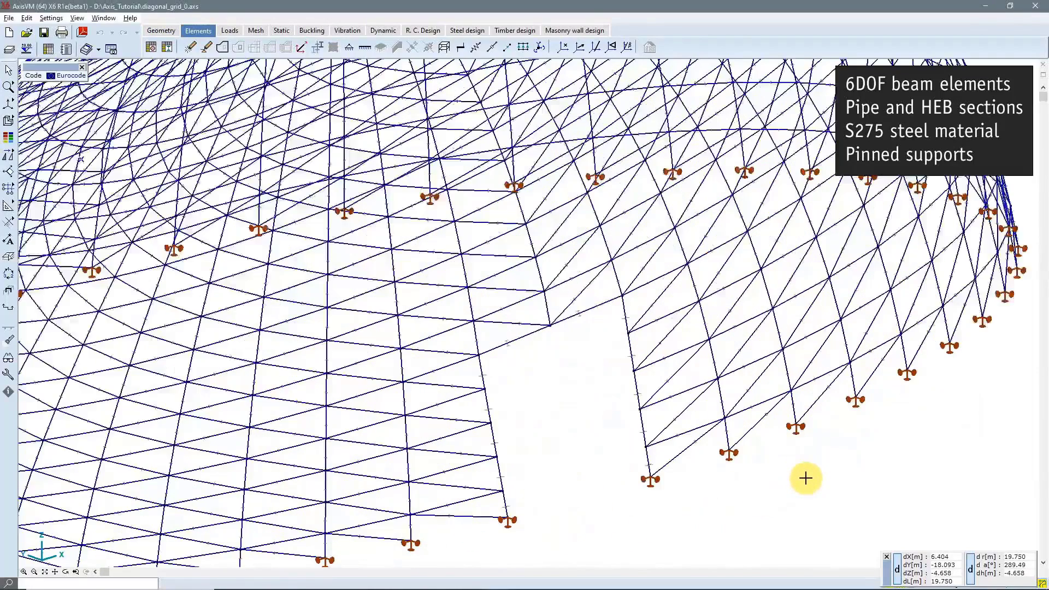
scroll(659, 278, "up", 4)
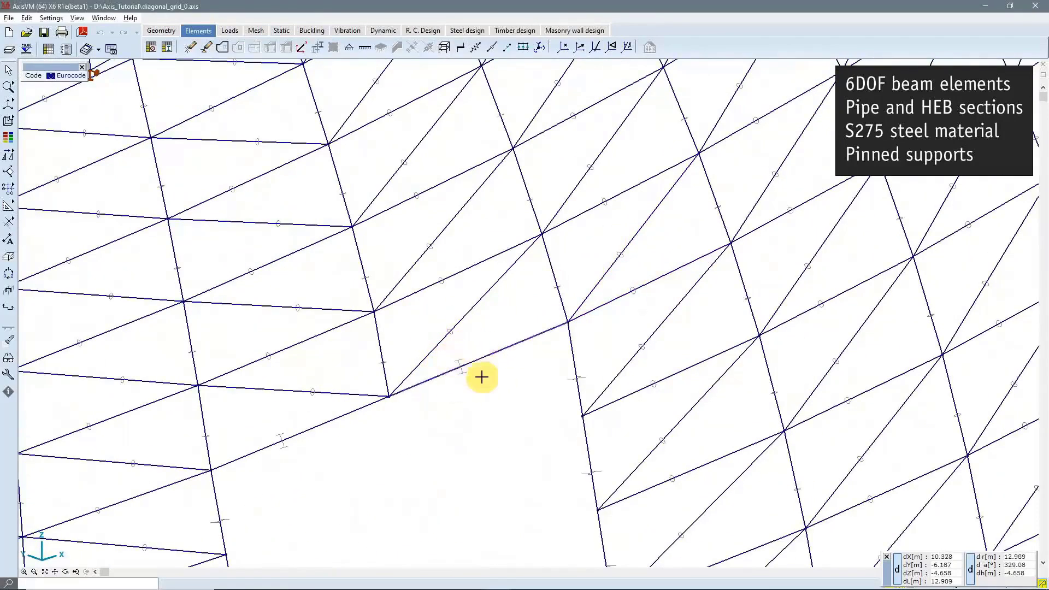
scroll(477, 378, "down", 5)
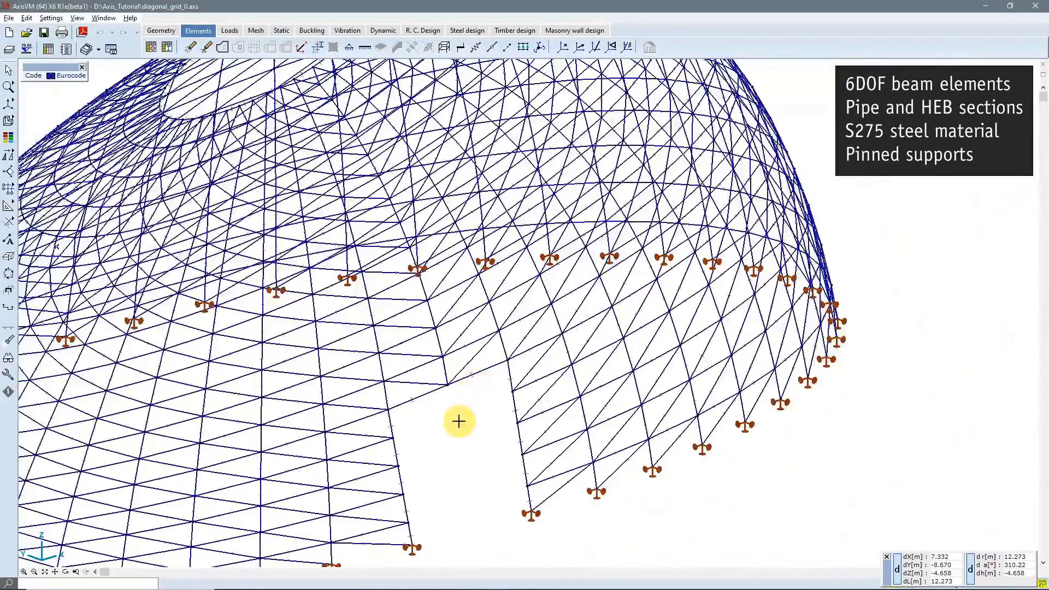
scroll(459, 421, "down", 1)
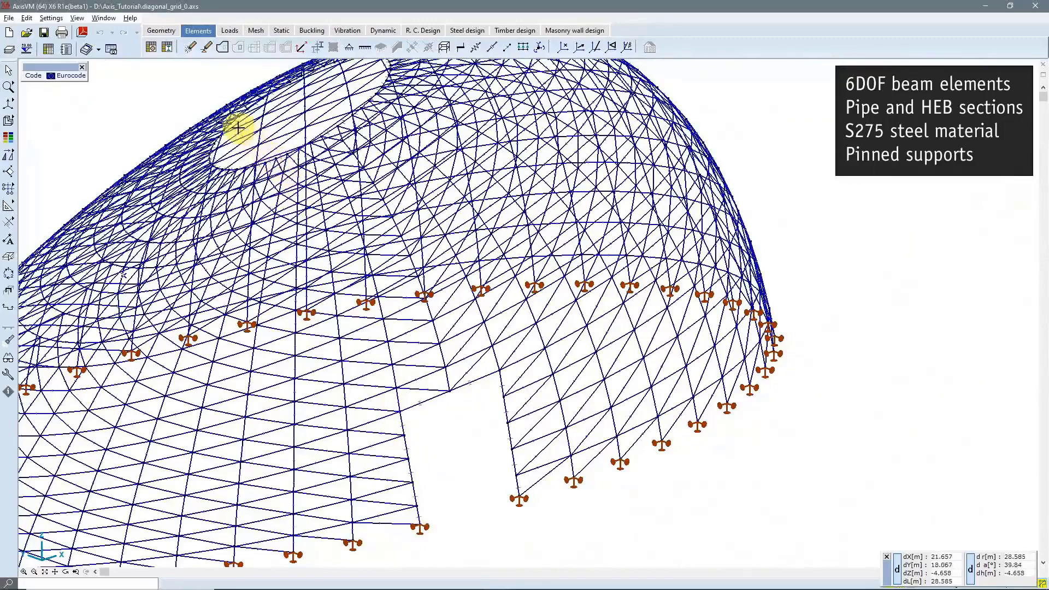
scroll(210, 178, "down", 2)
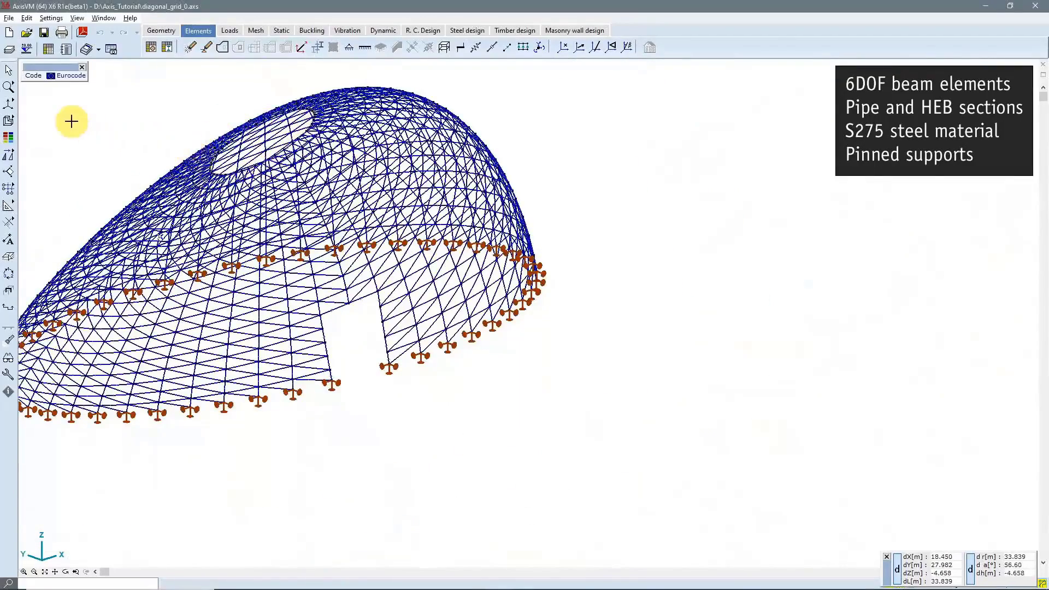
scroll(71, 122, "up", 2)
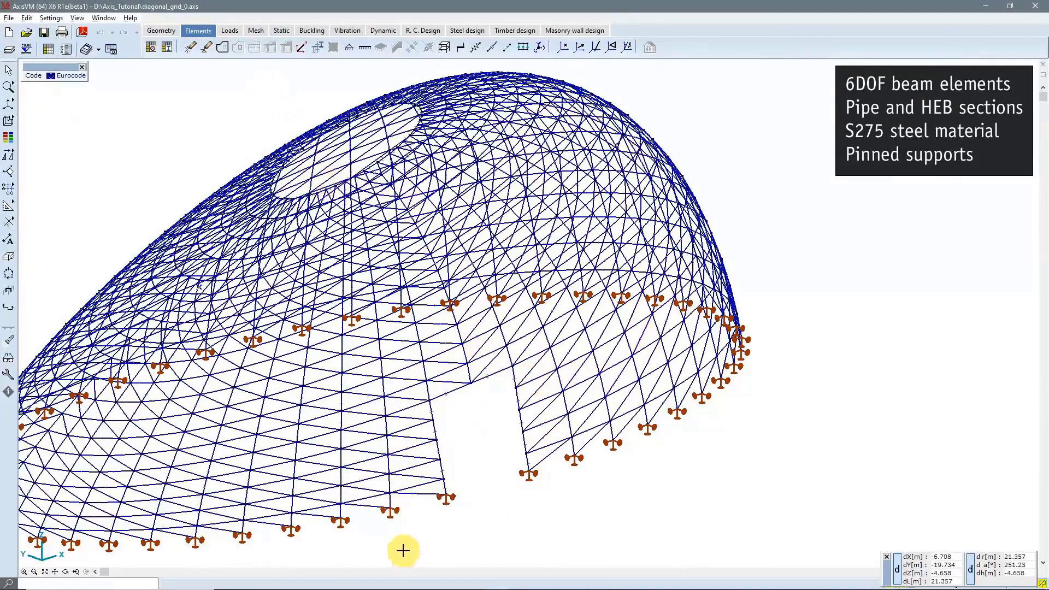
Review the model's material table and the load groups and cases, including the SNOW group's factors
mouse_move(391, 511)
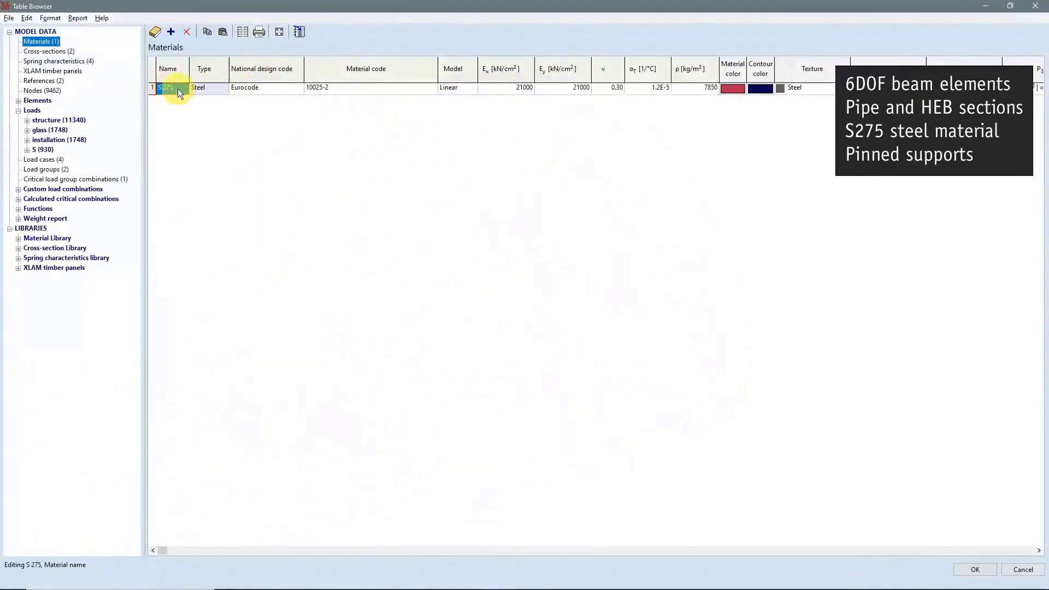
left_click(977, 571)
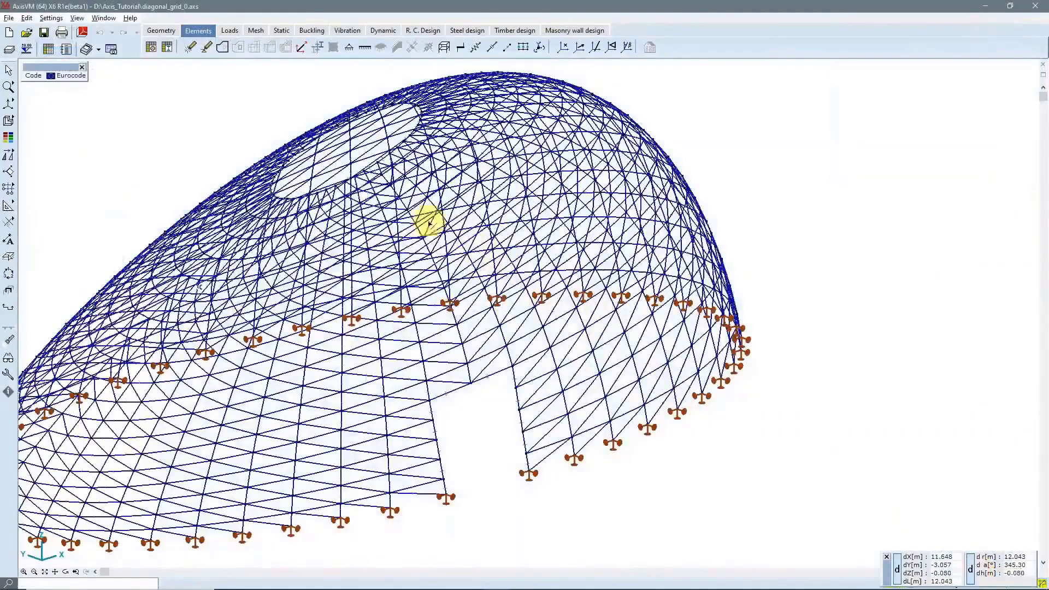
left_click(230, 30)
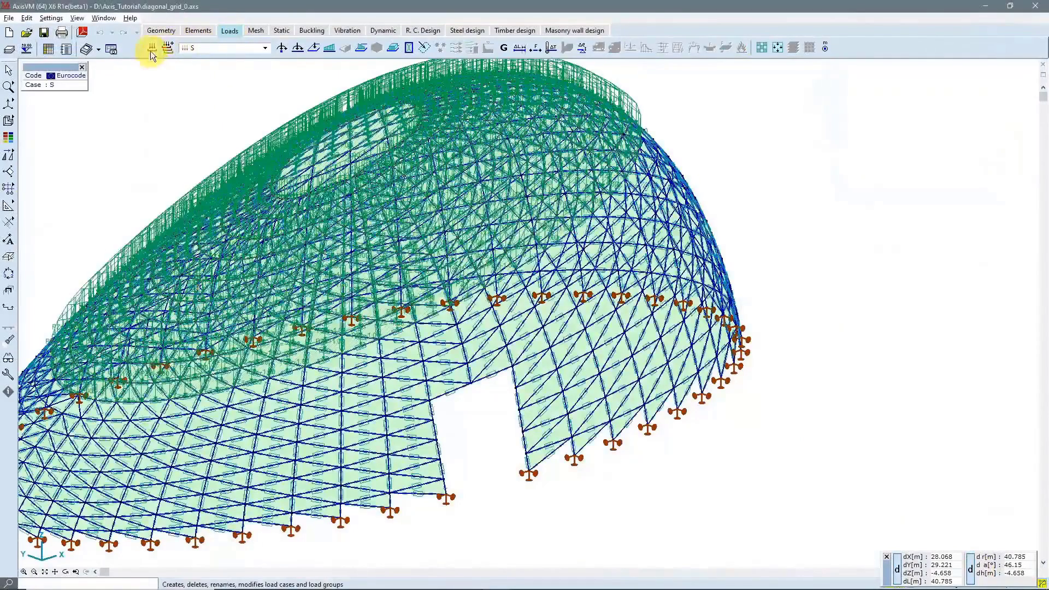
left_click(151, 48)
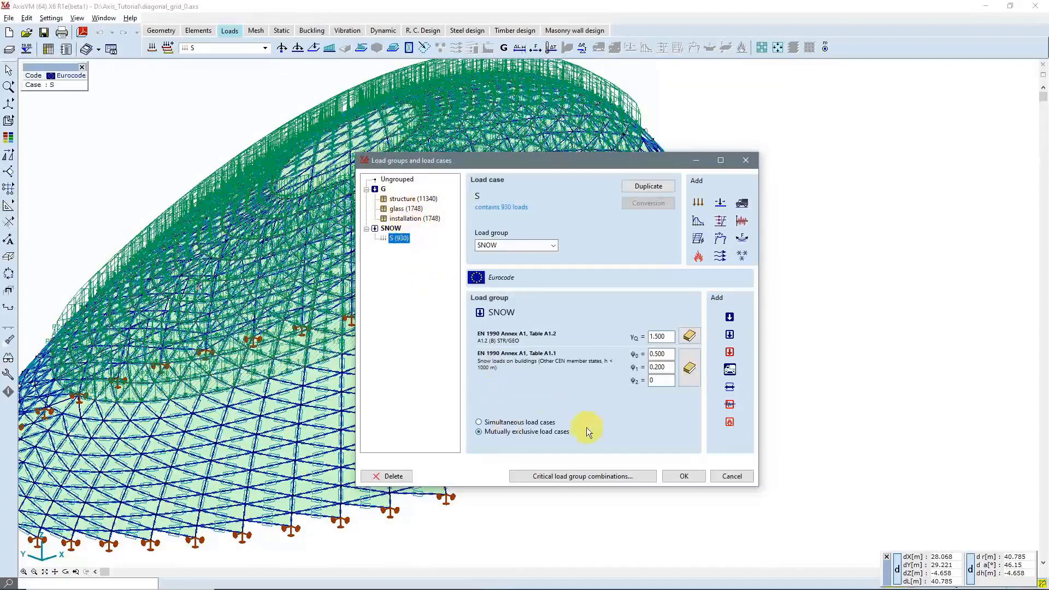
left_click(690, 476)
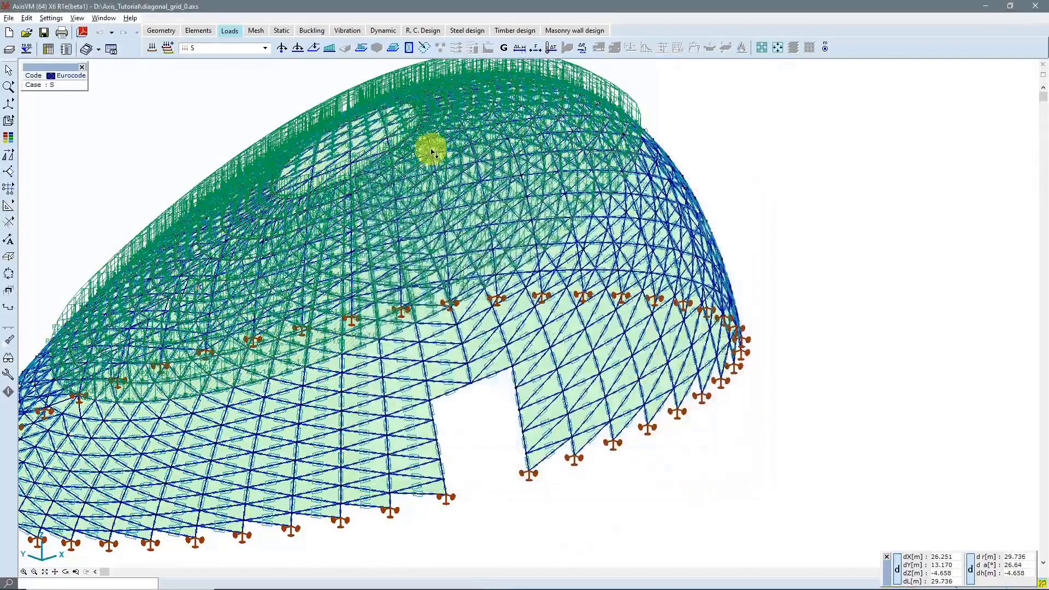
Display the loads of the structure, glass, installation and S load cases one after another on the dome
left_click(201, 49)
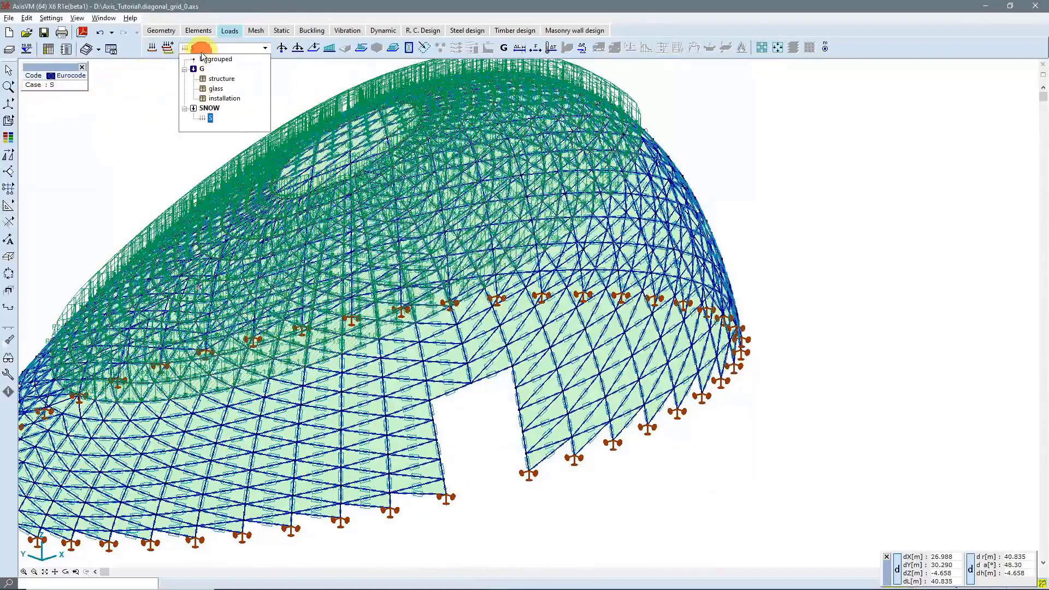
left_click(212, 81)
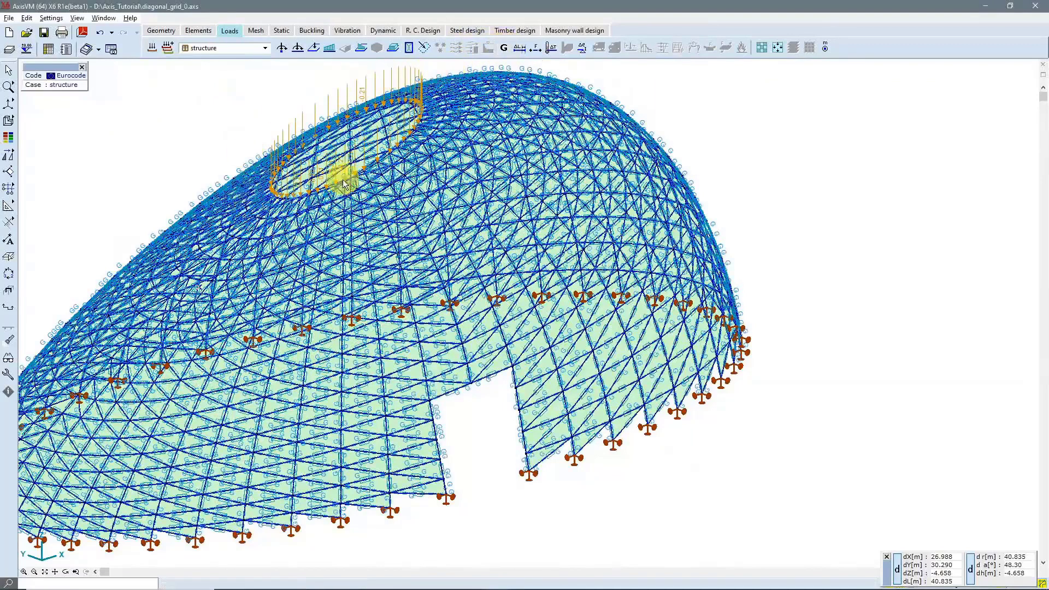
left_click(234, 48)
left_click(216, 90)
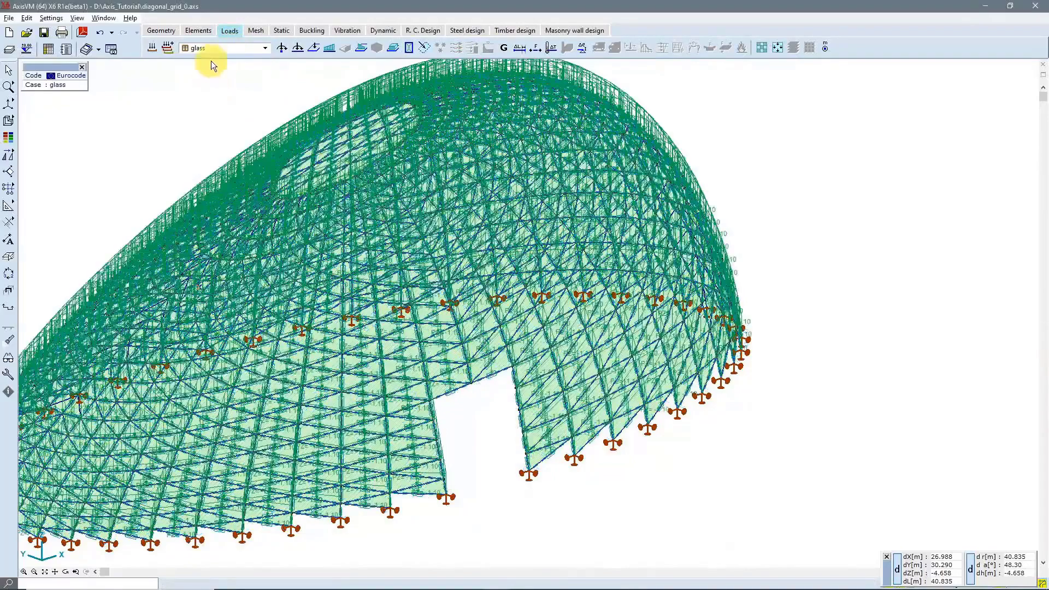
left_click(212, 48)
left_click(221, 98)
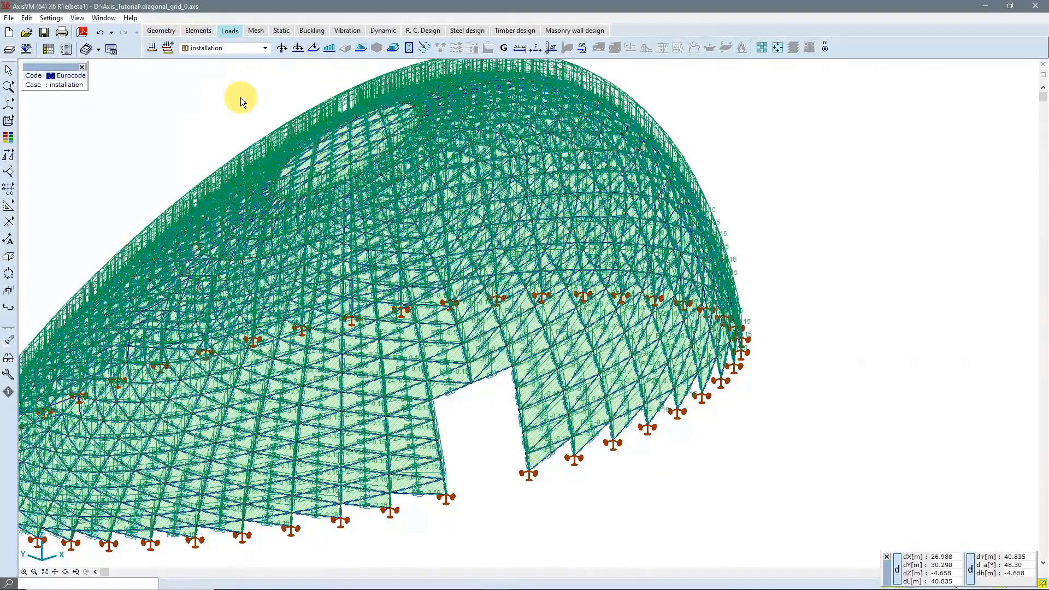
left_click(225, 47)
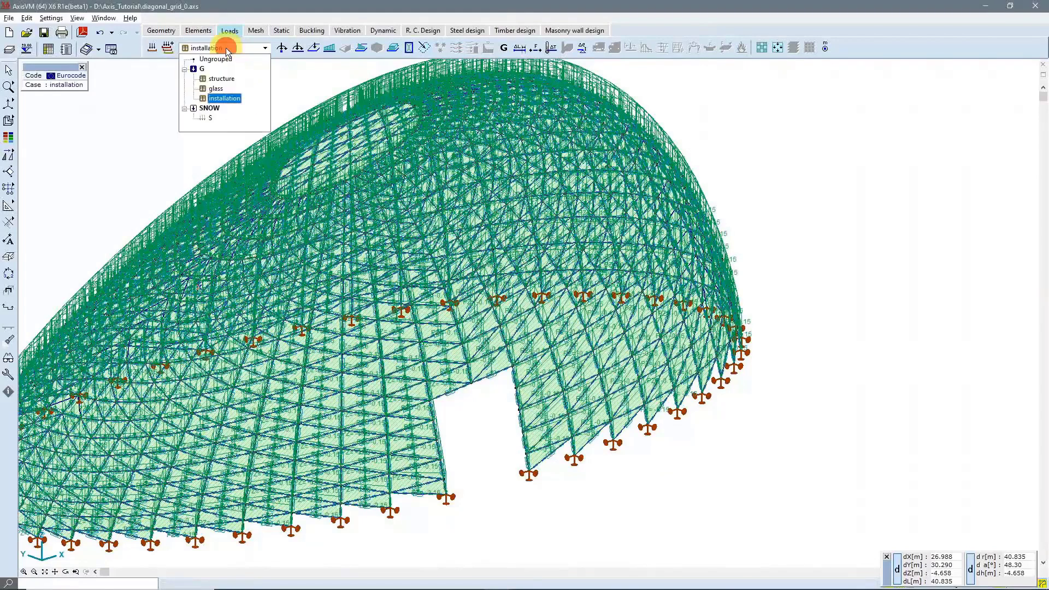
left_click(211, 117)
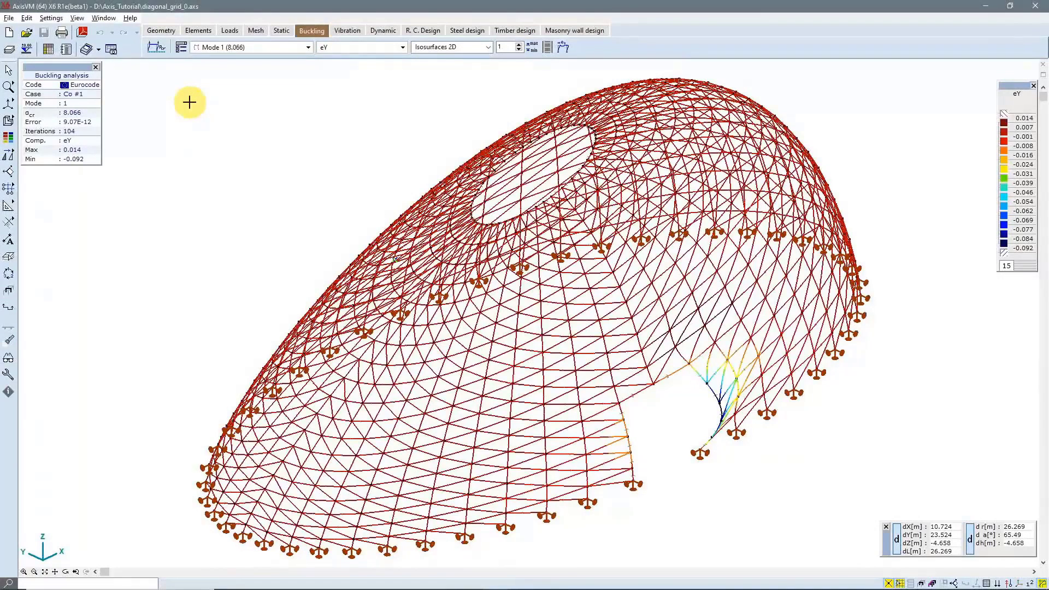
Examine the Mode 1 buckling shape at the entrance columns and display Mode 3 for comparison
left_click(218, 47)
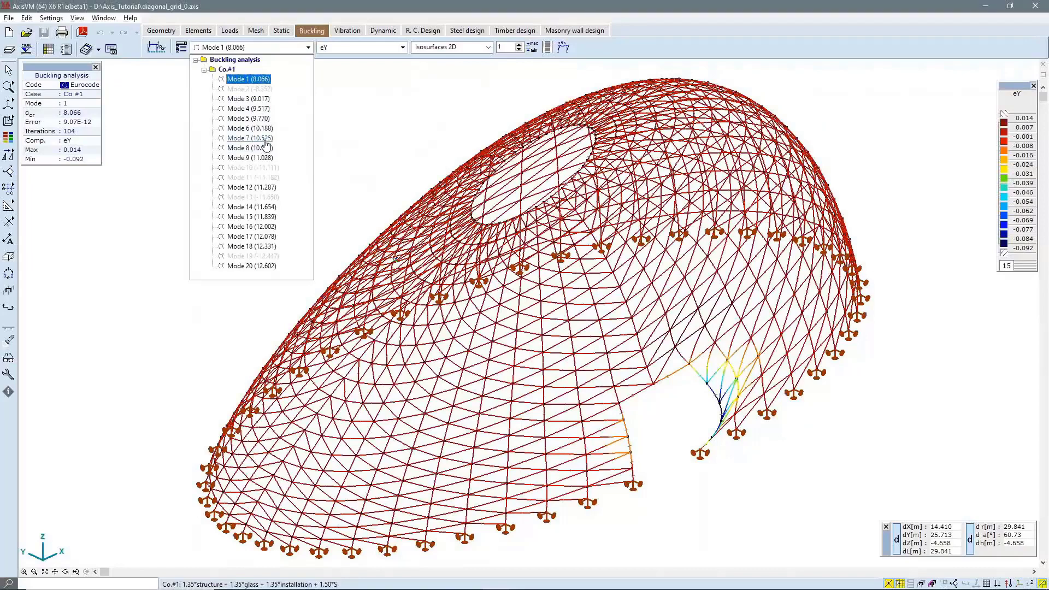
left_click(353, 142)
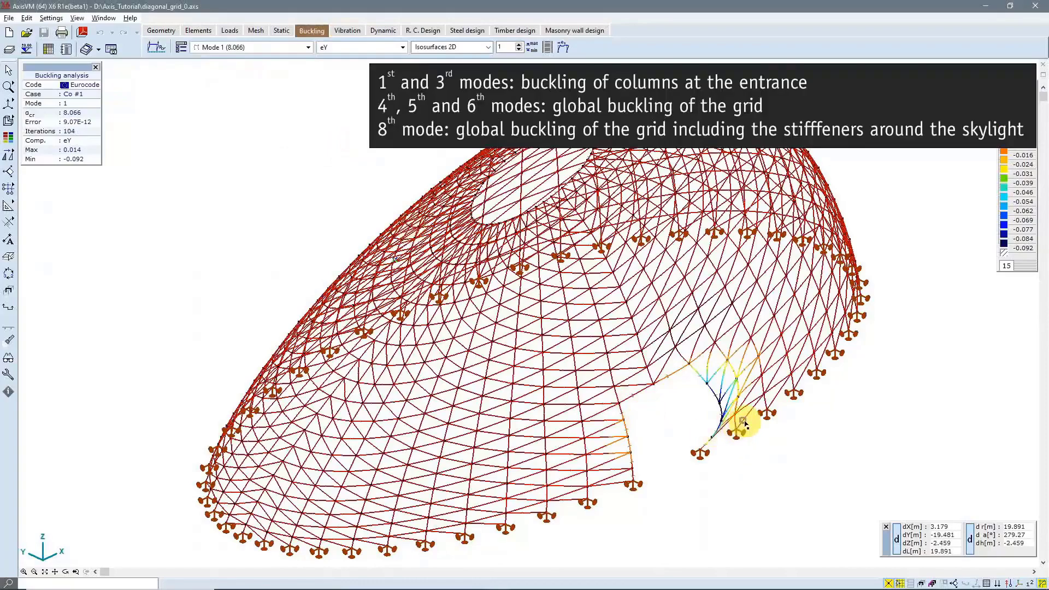
scroll(744, 425, "up", 3)
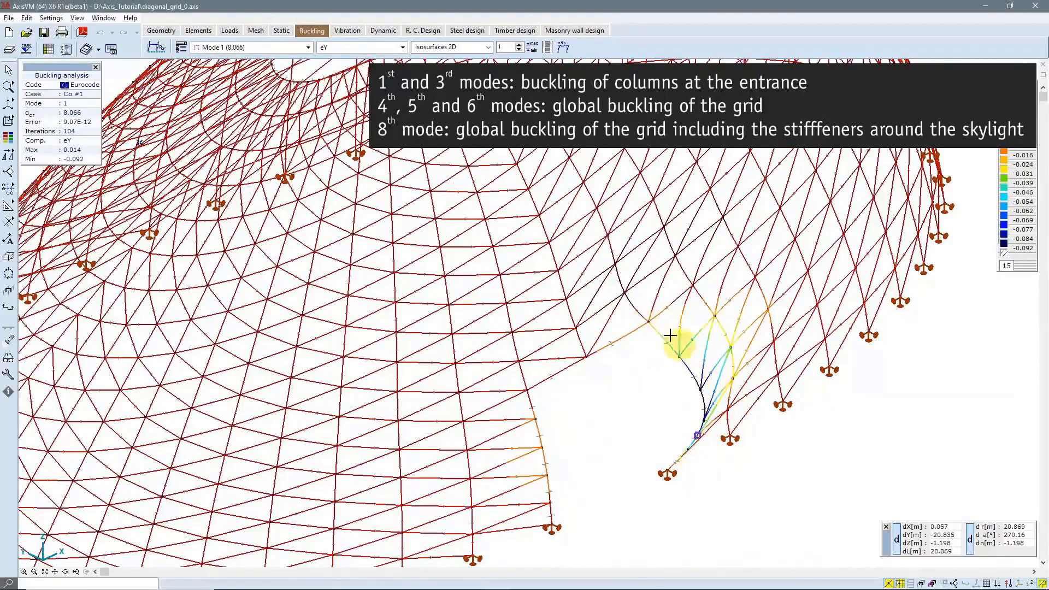
scroll(713, 432, "down", 3)
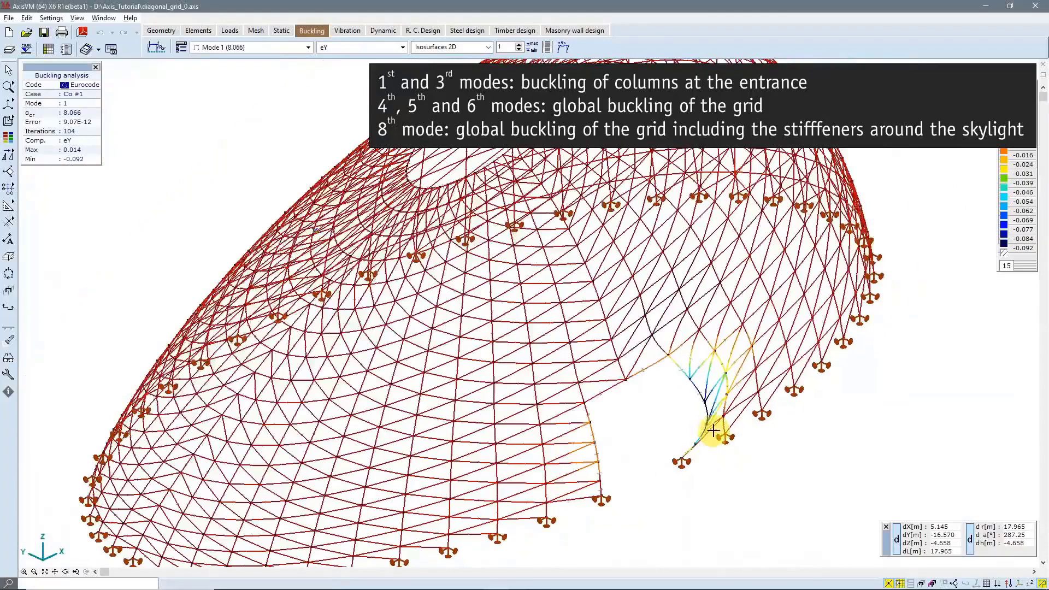
left_click(224, 48)
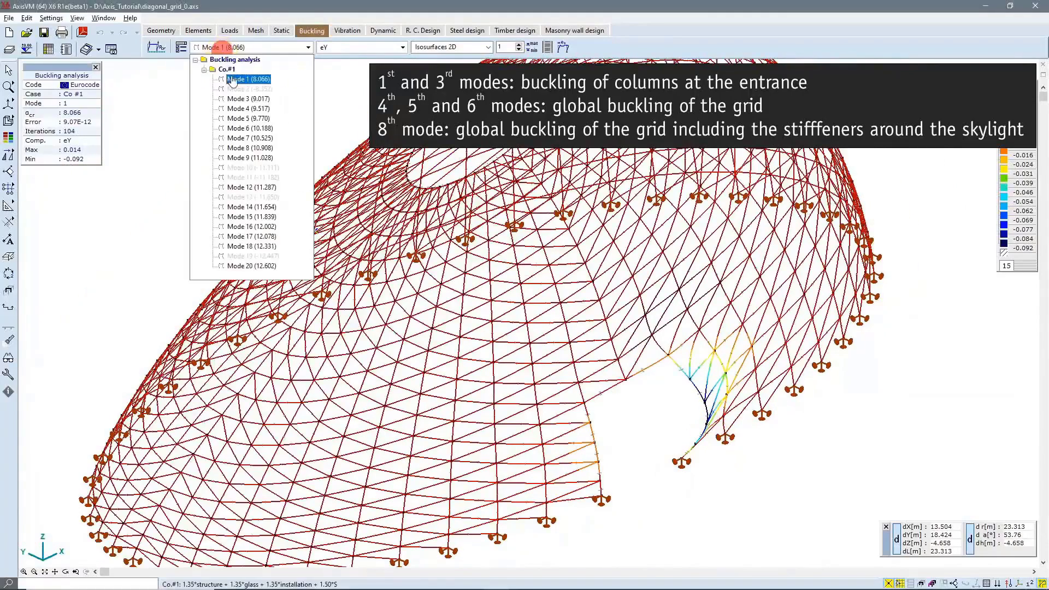
left_click(241, 99)
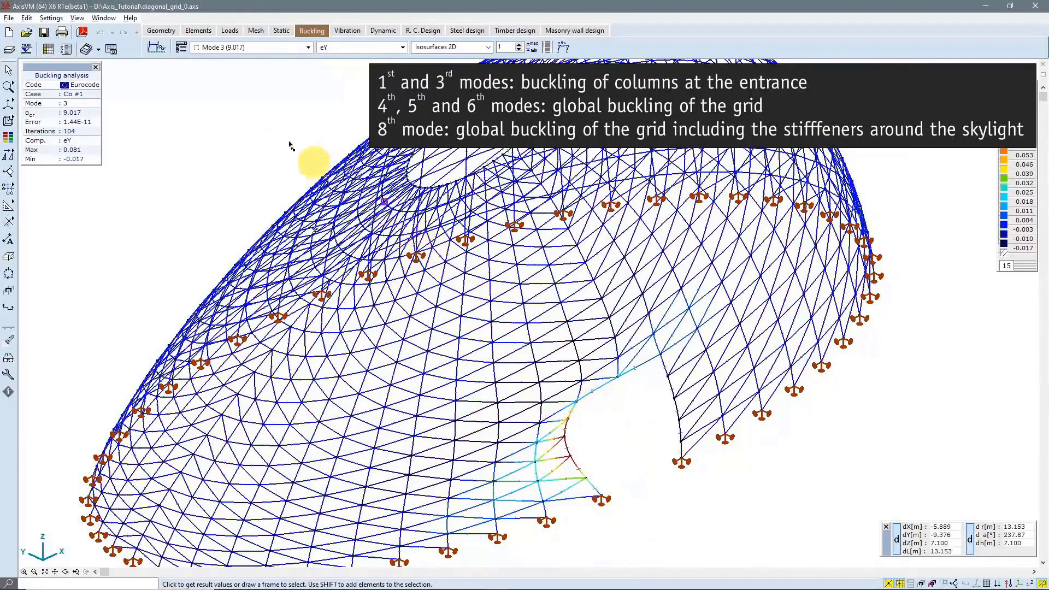
Display buckling Mode 4 and examine the deformed grid from the opposite side of the dome
left_click(248, 53)
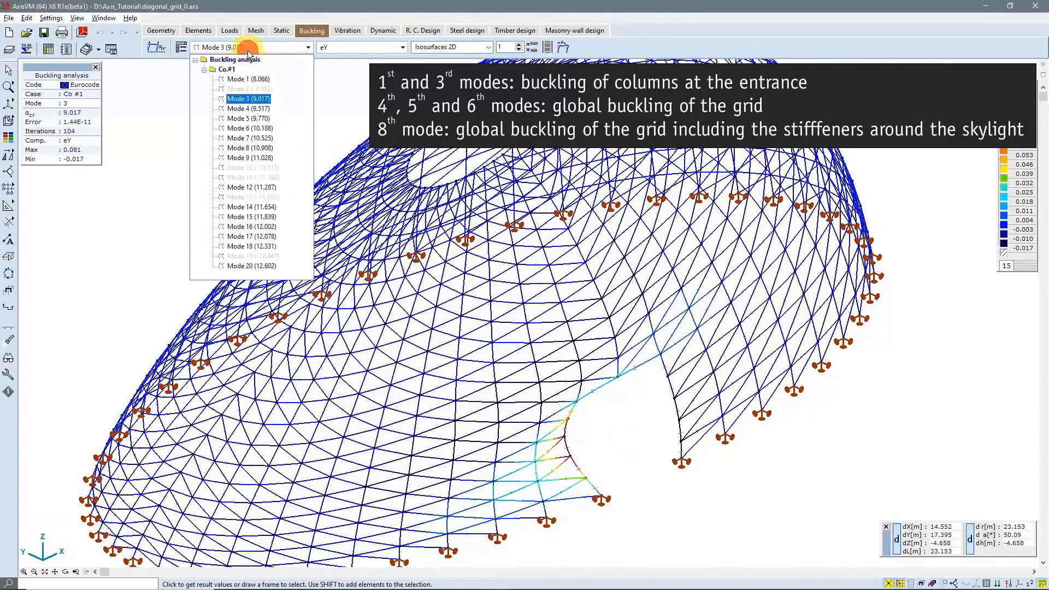
left_click(258, 106)
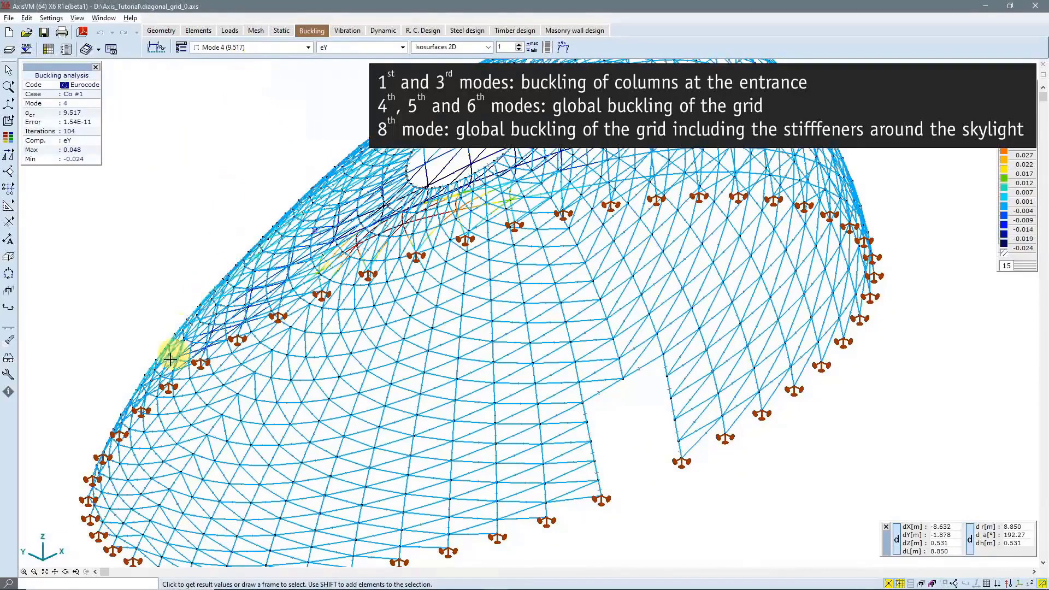
left_click(66, 572)
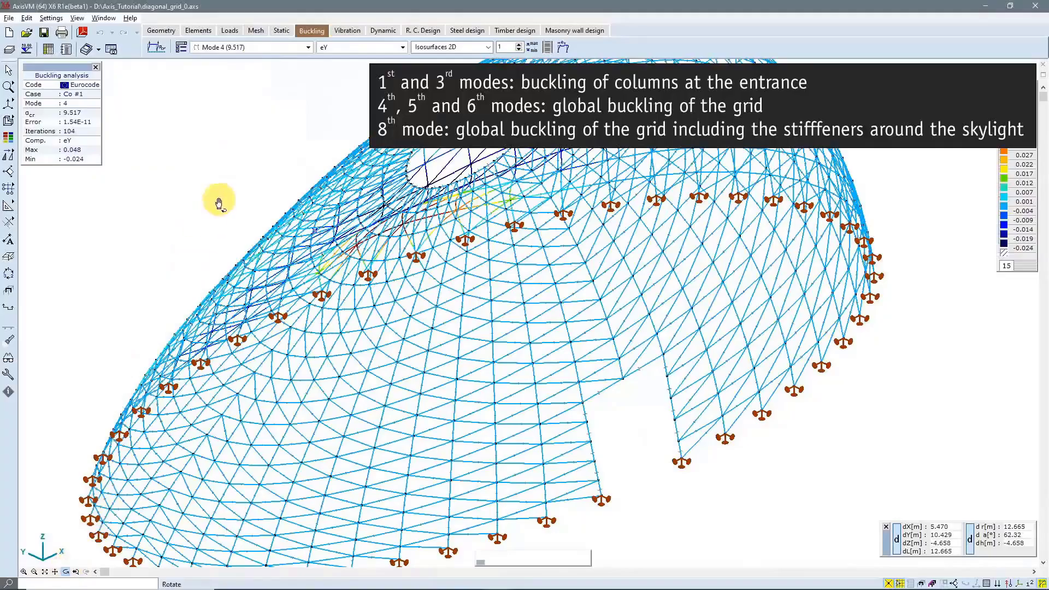
left_click_drag(217, 199, 760, 123)
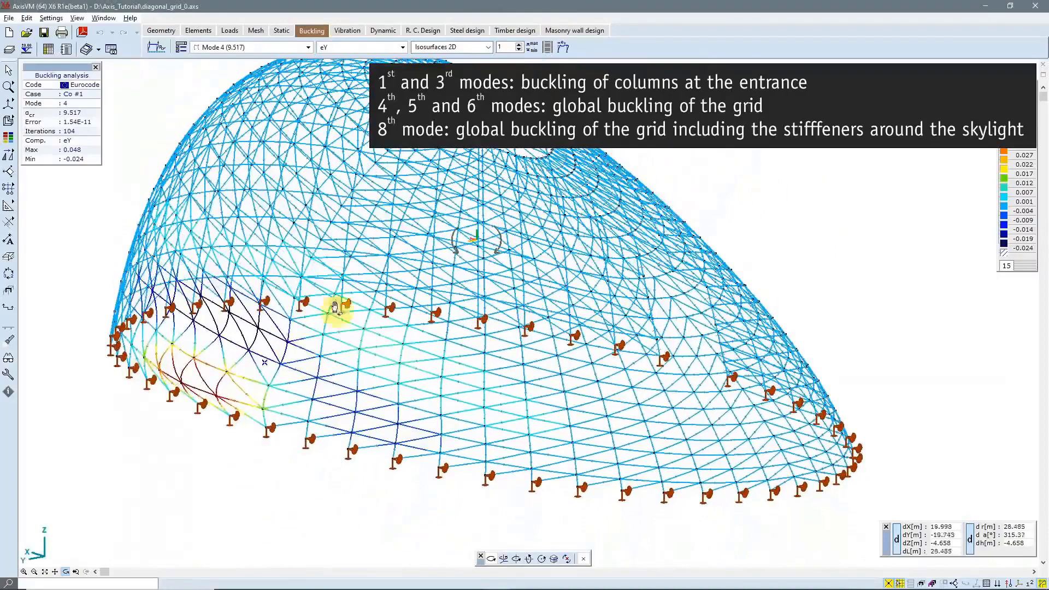
Display buckling Modes 5 and 6 in turn and examine the deformed areas of the grid
left_click(234, 47)
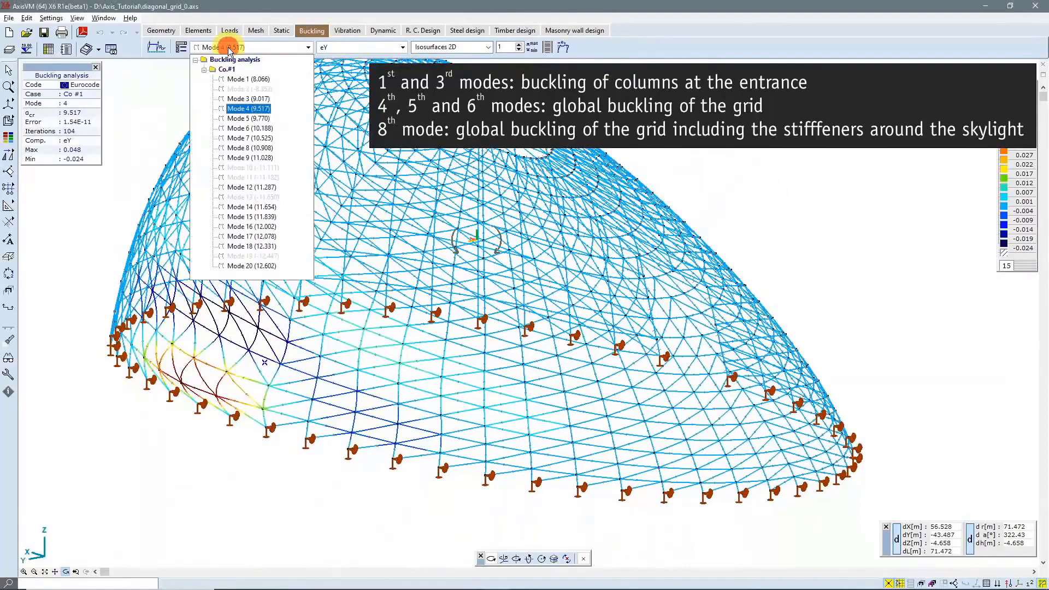
left_click(257, 119)
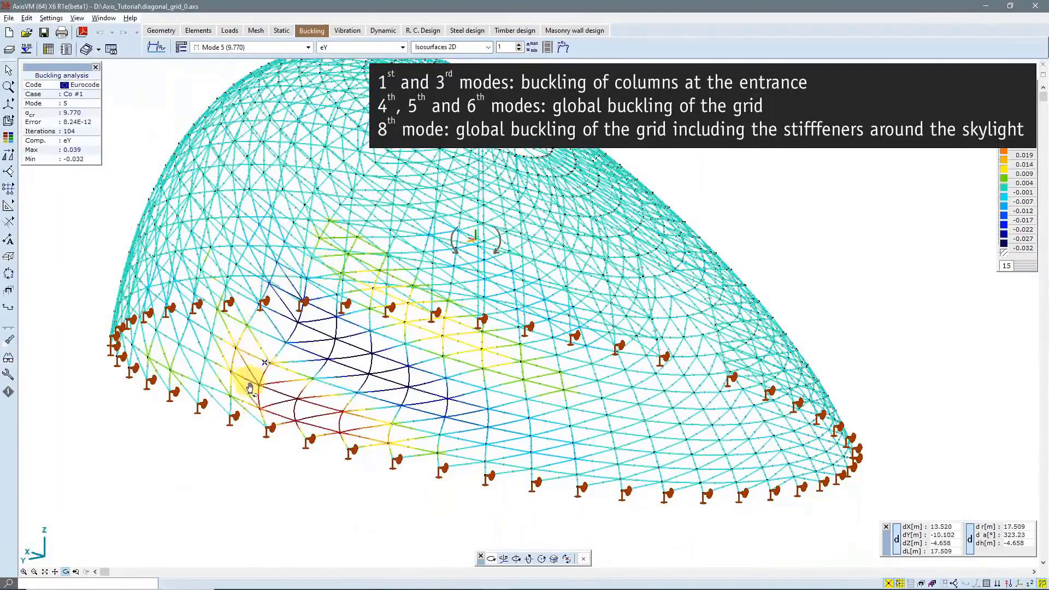
left_click(221, 47)
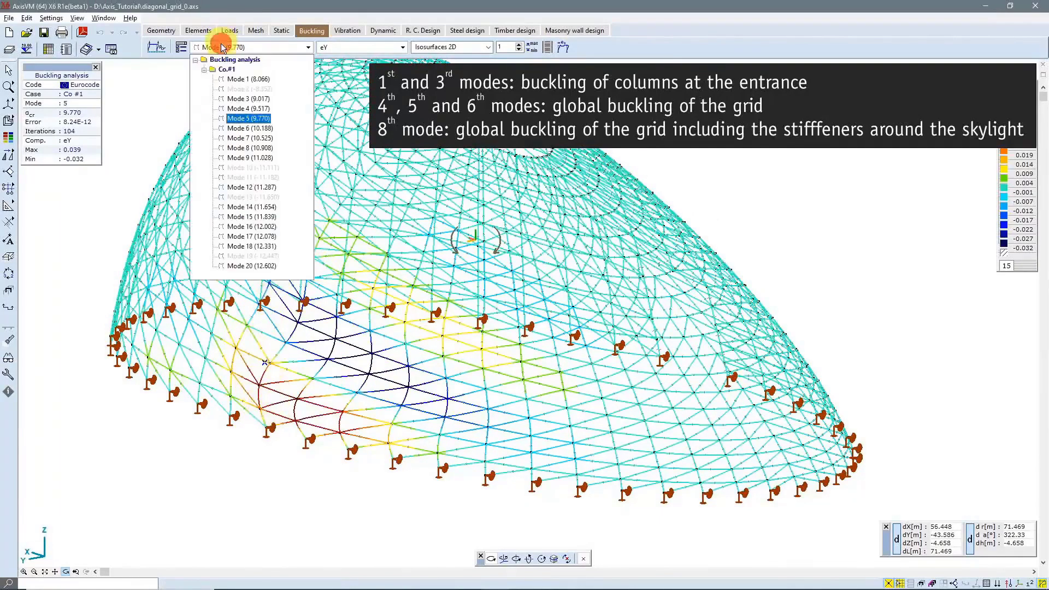
left_click(258, 129)
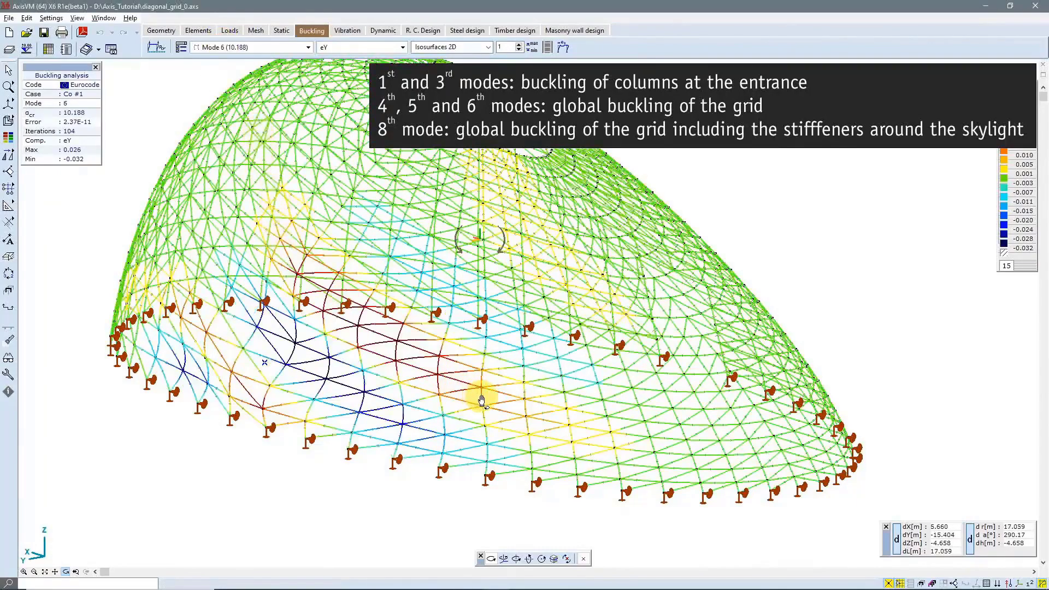
left_click_drag(481, 400, 304, 322)
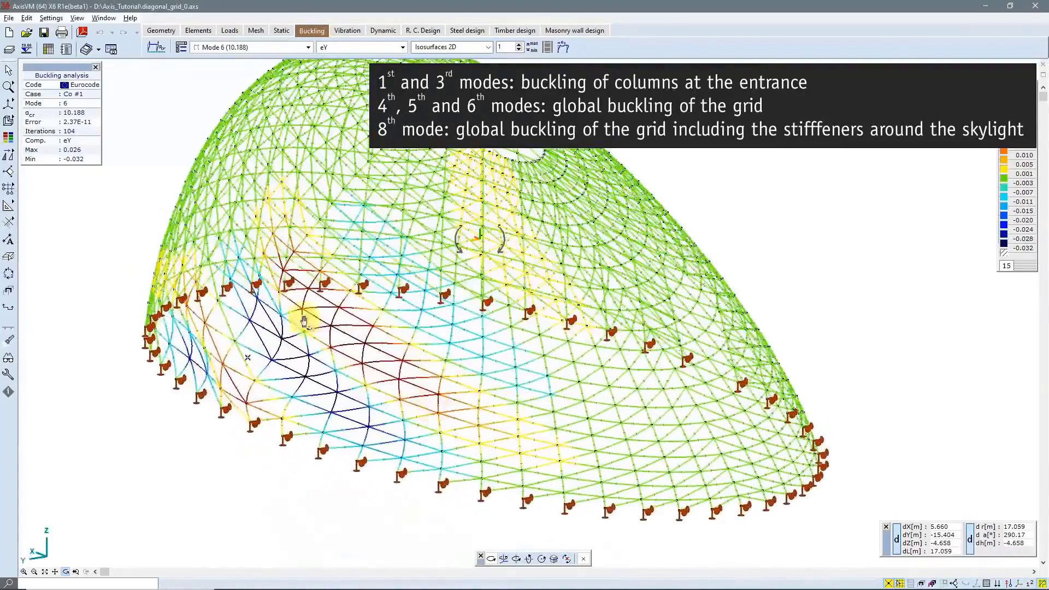
Display buckling Mode 8 and examine the deformed grid around the skylight from several sides of the dome
left_click(225, 48)
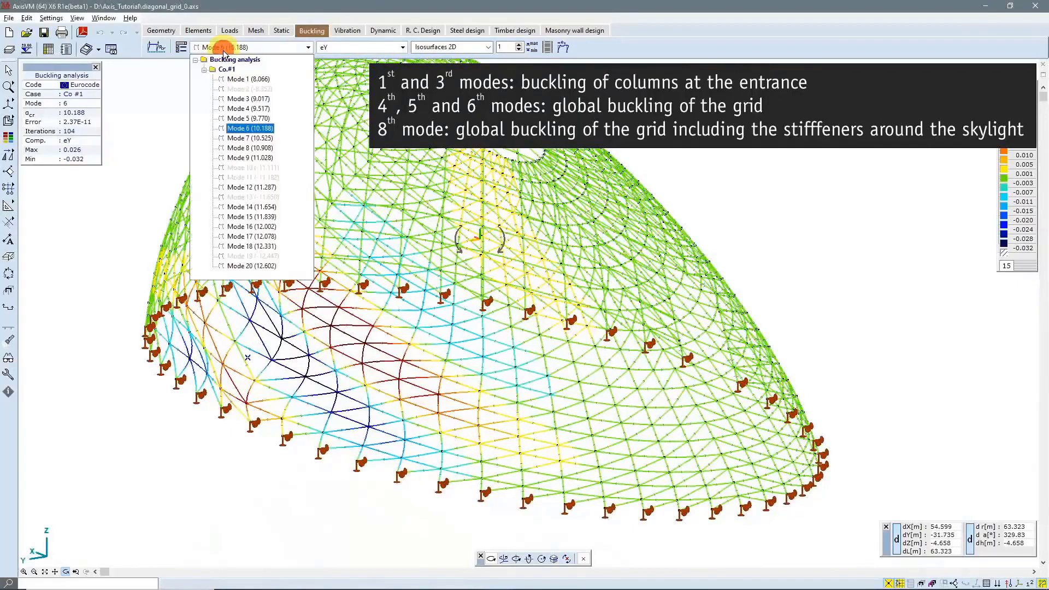
left_click(263, 150)
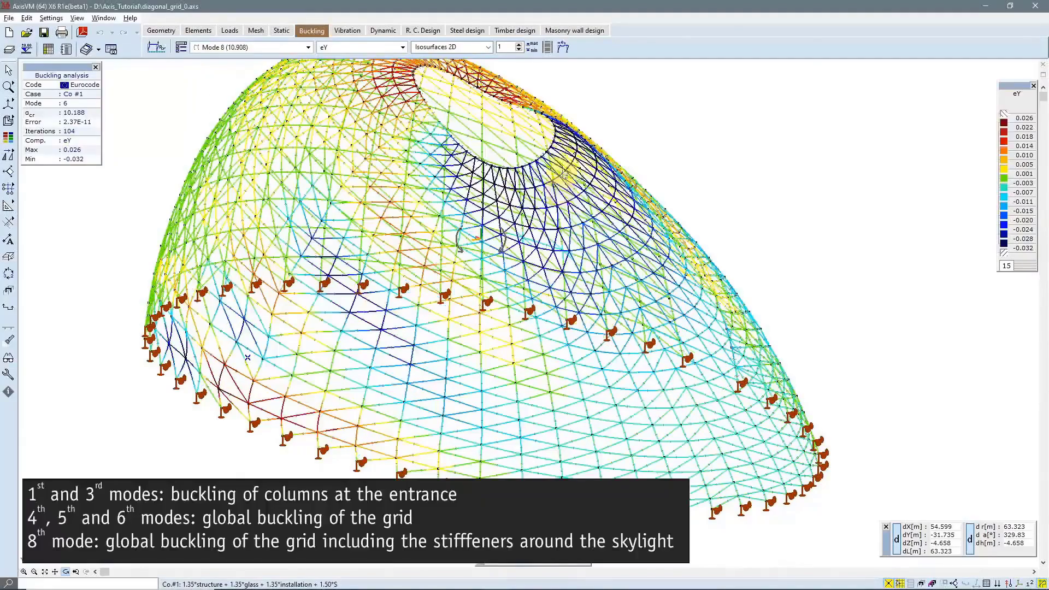
left_click_drag(726, 258, 402, 147)
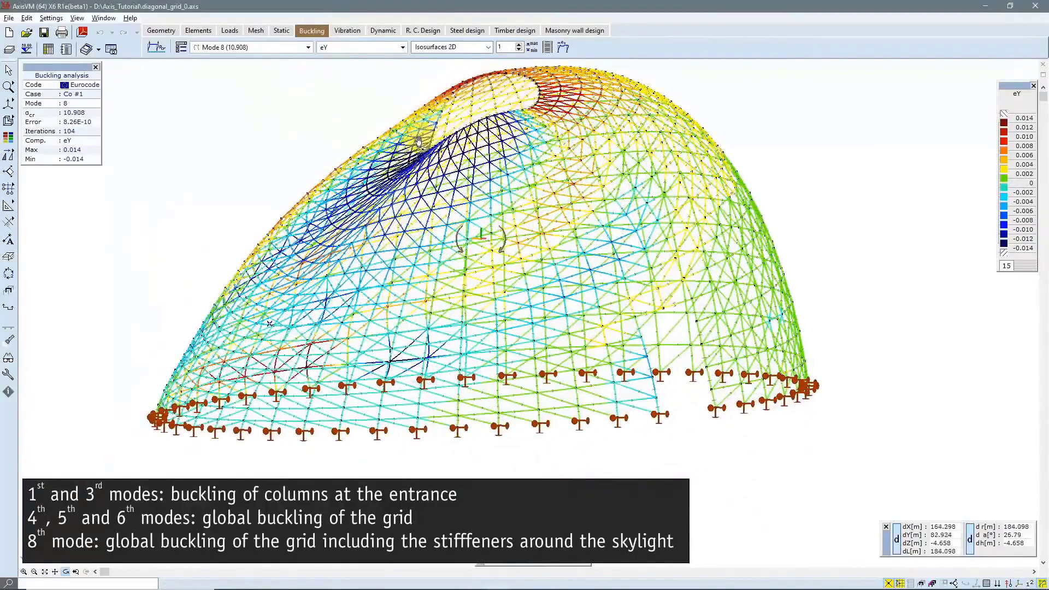
left_click_drag(392, 190, 387, 240)
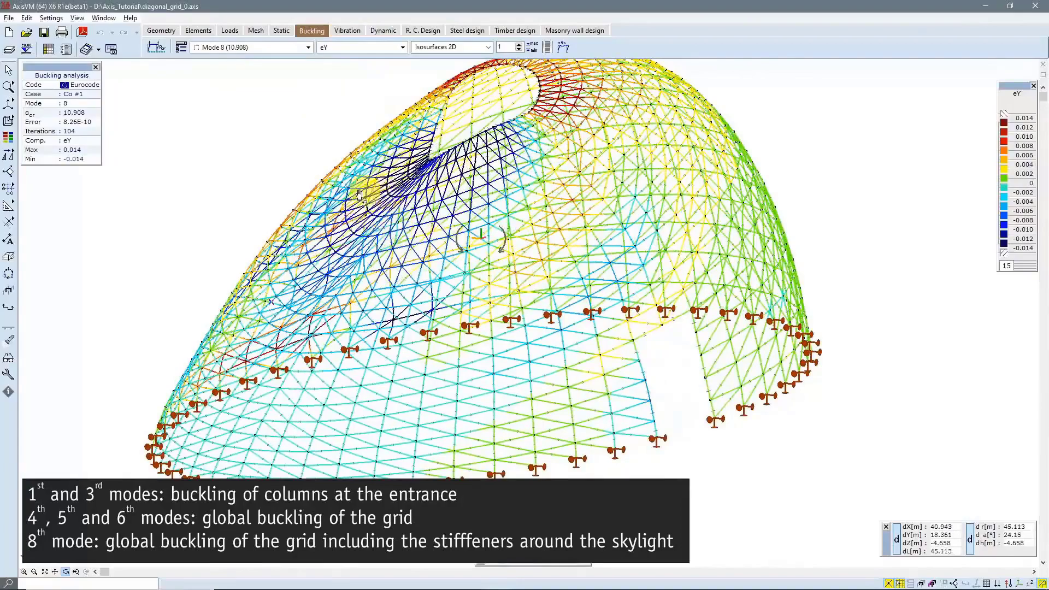
left_click_drag(513, 189, 386, 251)
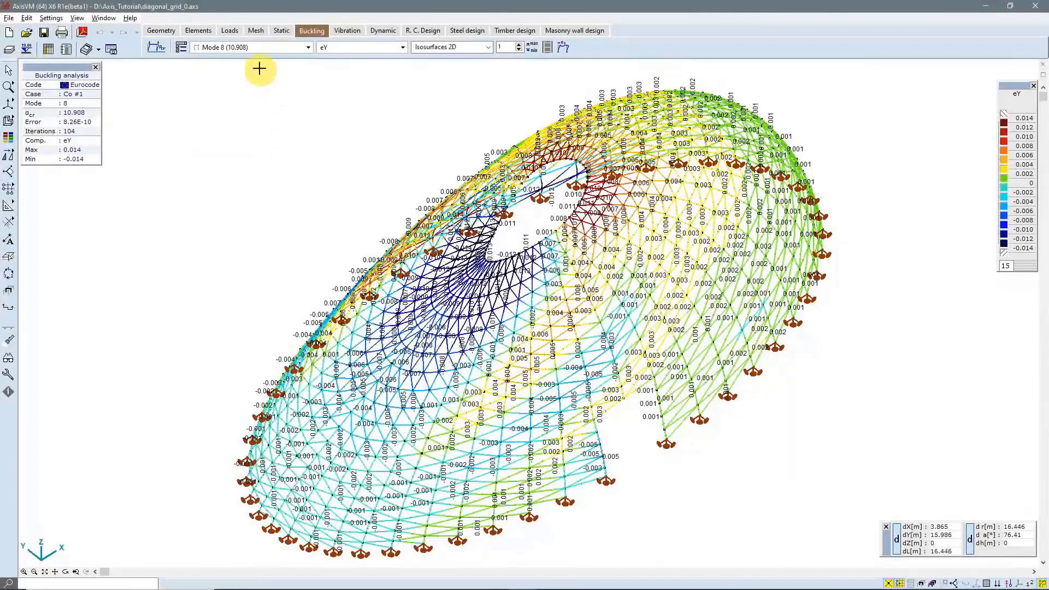
Display buckling Mode 1 again, followed by Mode 6, and examine the Mode 6 shape from the other side of the dome
left_click(241, 47)
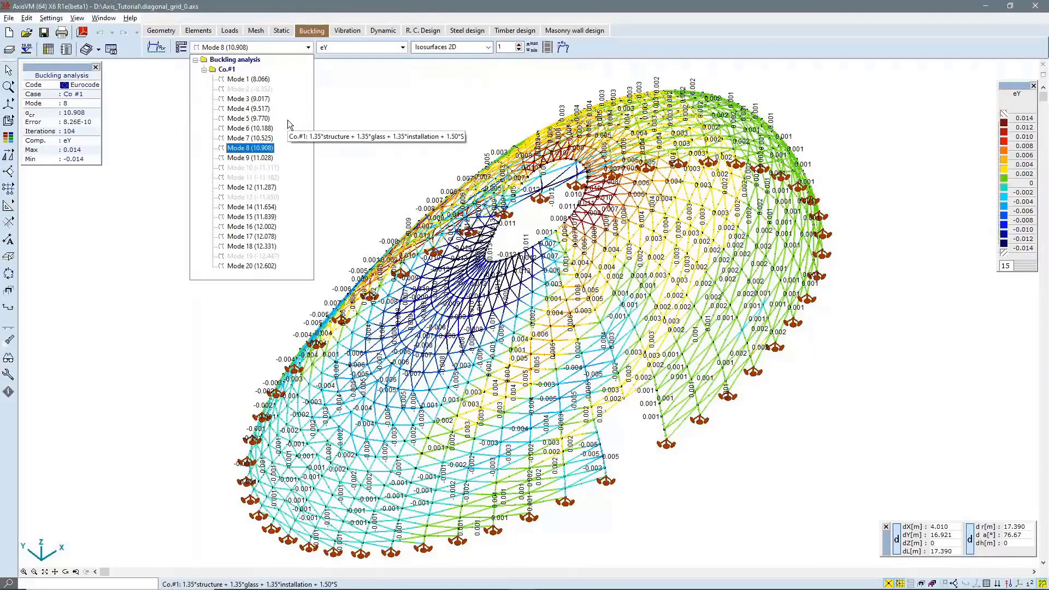
left_click(268, 79)
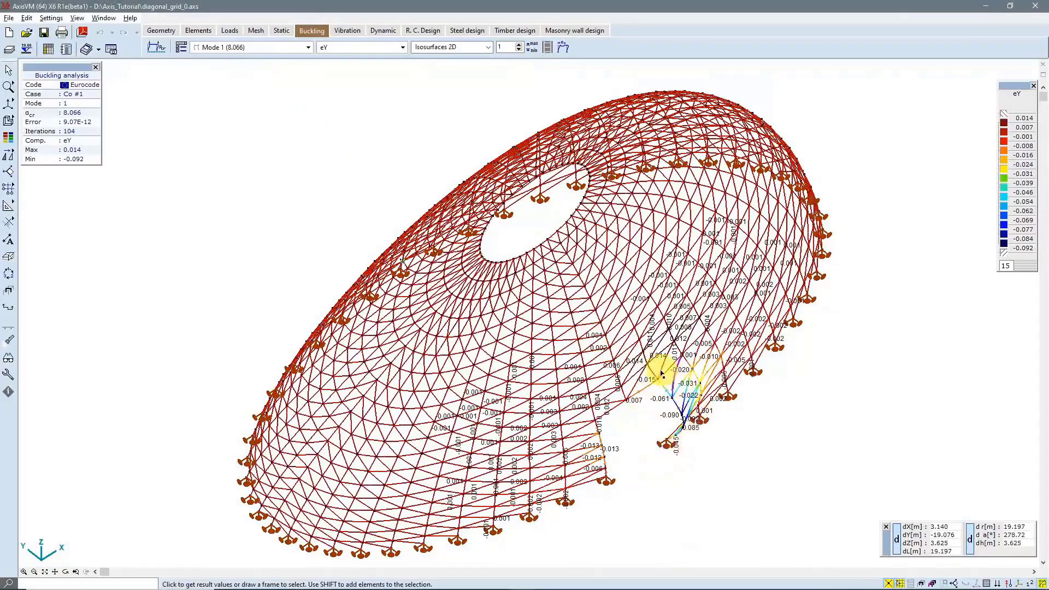
left_click(255, 48)
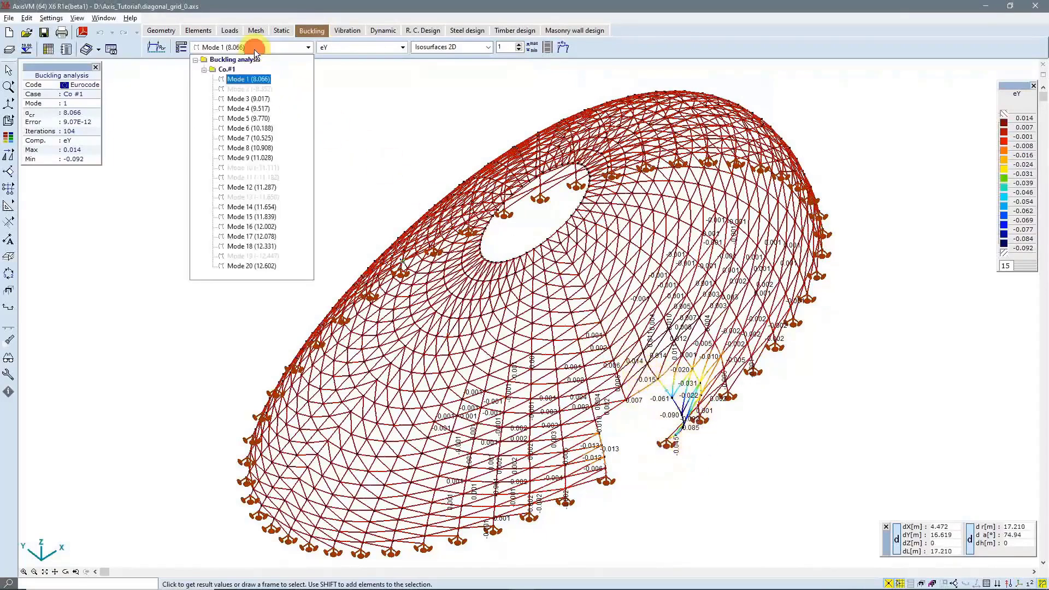
left_click(259, 130)
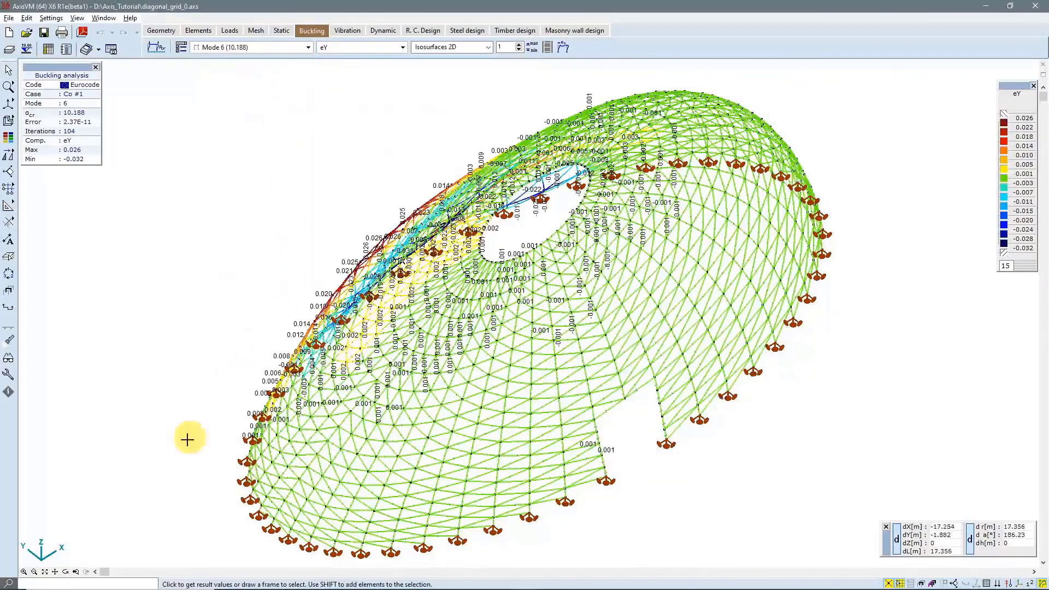
left_click(65, 572)
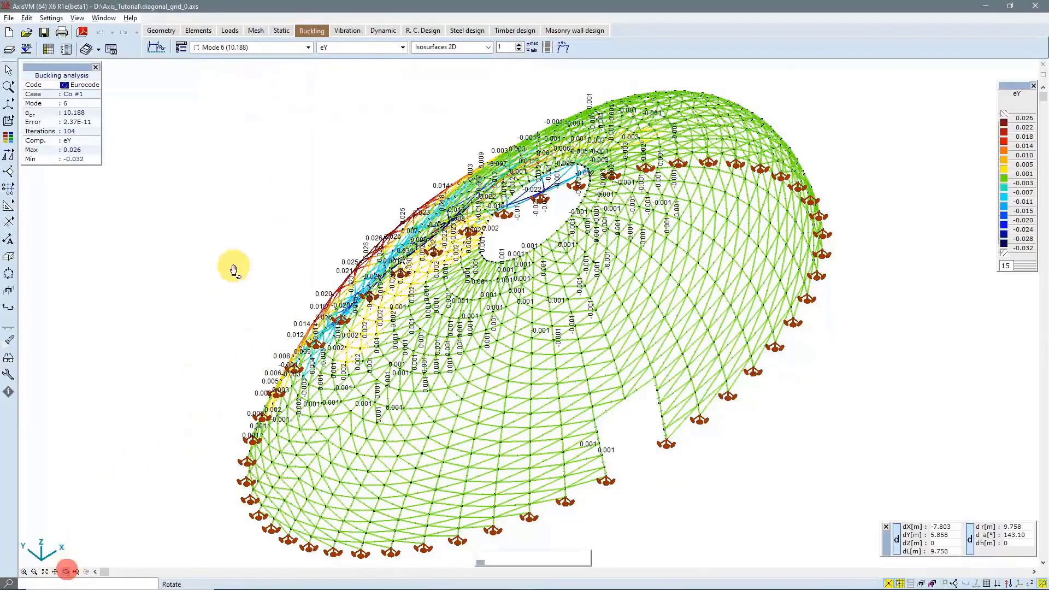
left_click(234, 266)
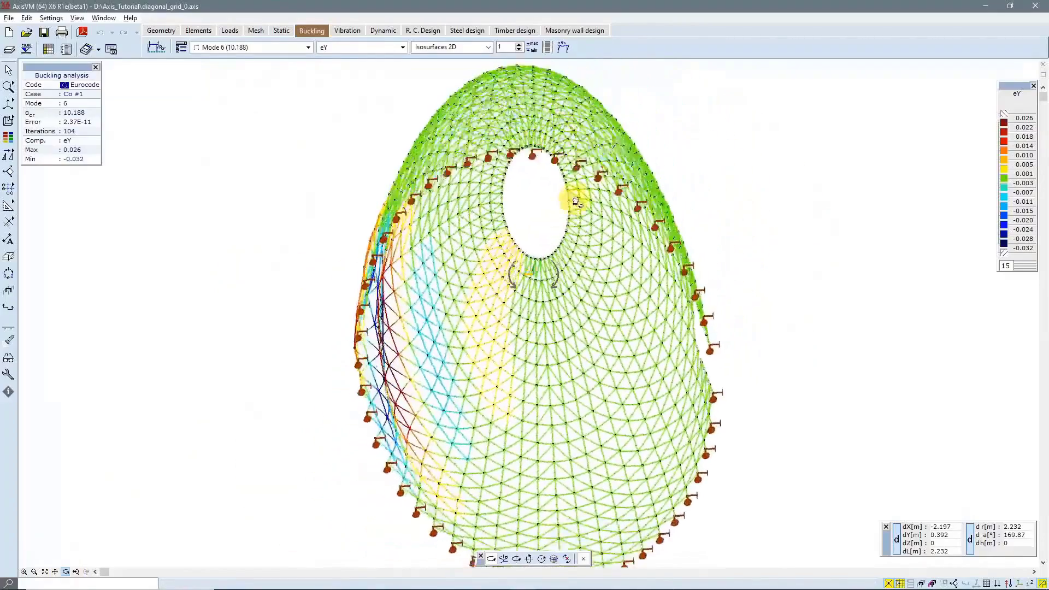
left_click(670, 89)
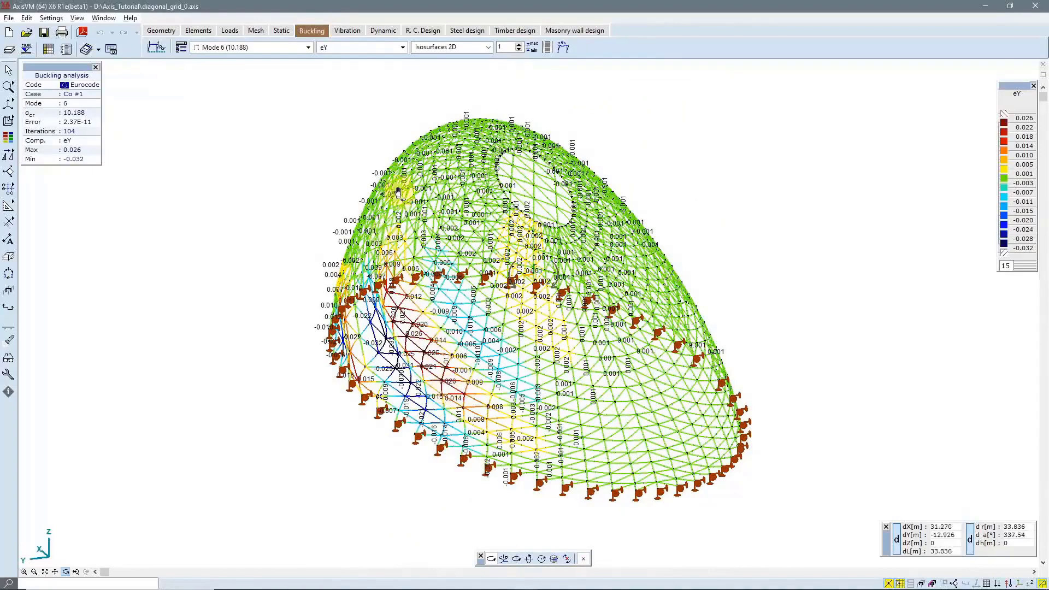
Switch the displayed result back to buckling Mode 8 to review the skylight area
left_click(261, 47)
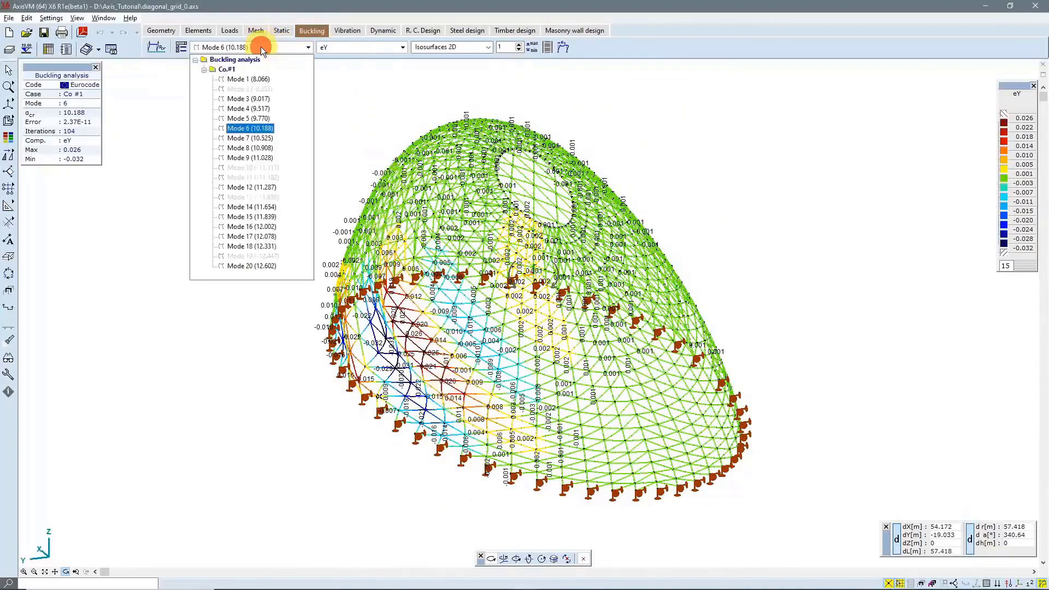
left_click(251, 148)
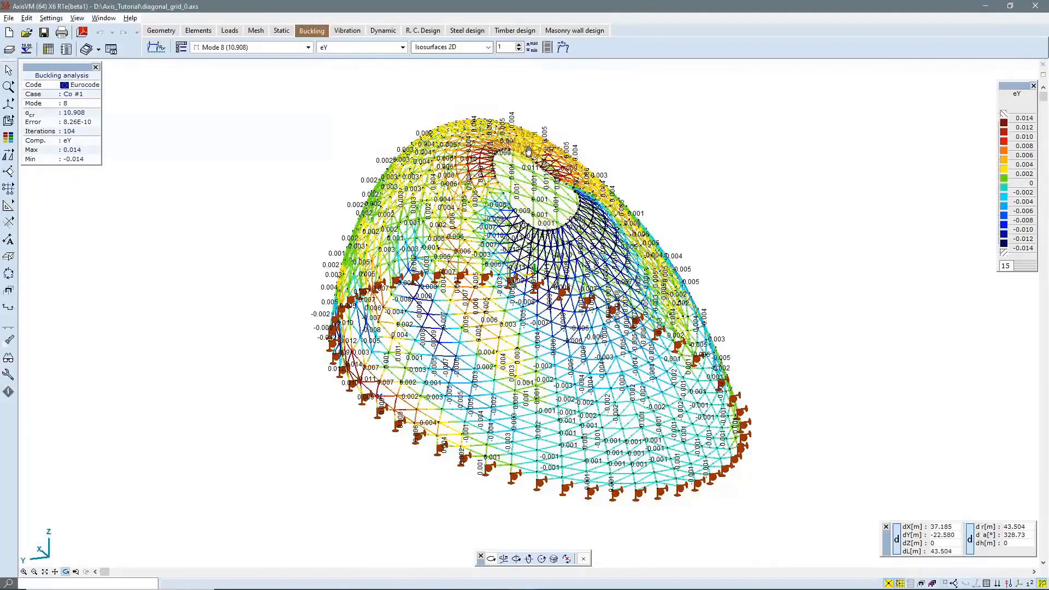
left_click_drag(529, 152, 566, 49)
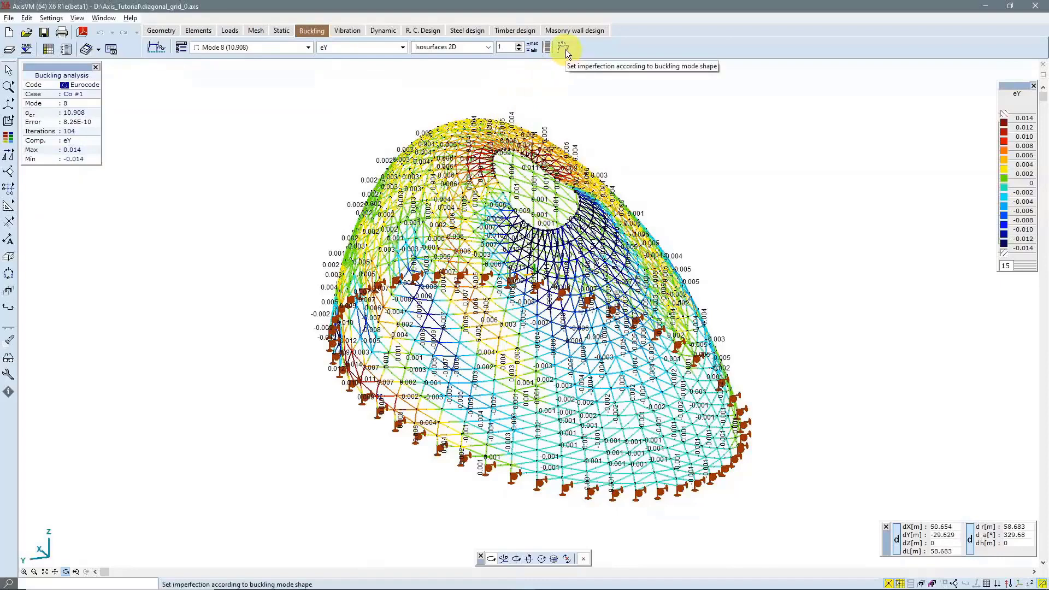
Create two empty shapes of imperfection based on the buckling modes, named imperfection1 and imperfection2
left_click(566, 49)
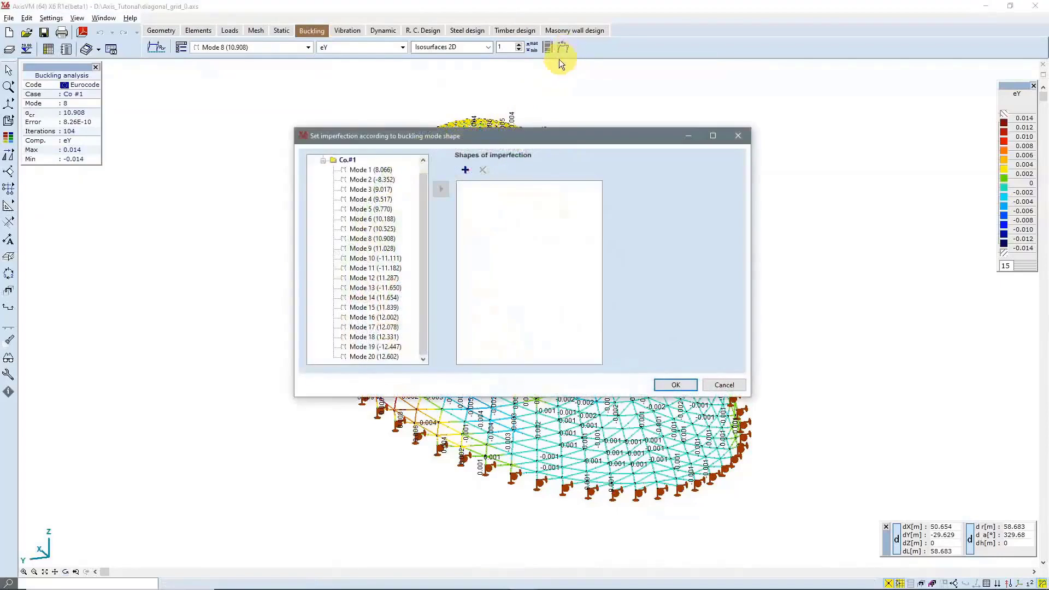
left_click_drag(427, 188, 428, 175)
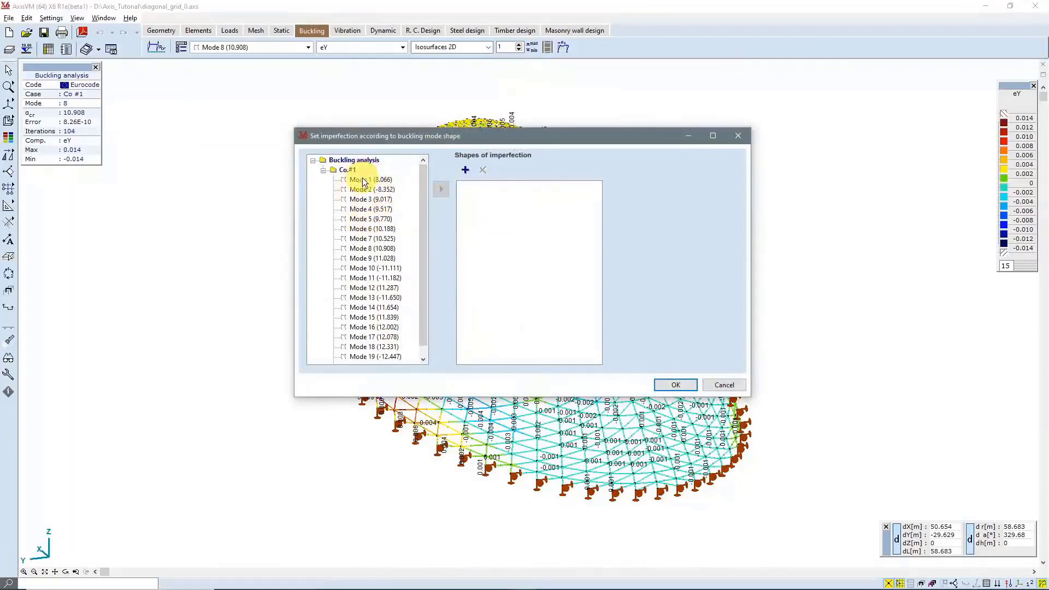
scroll(363, 180, "down", 1)
scroll(428, 179, "up", 1)
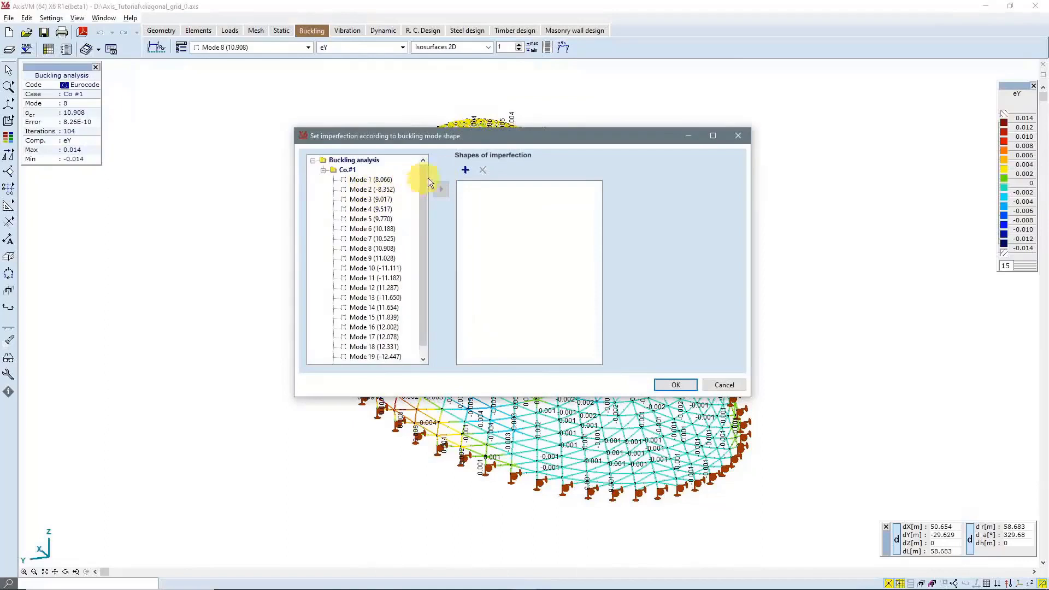
left_click(464, 171)
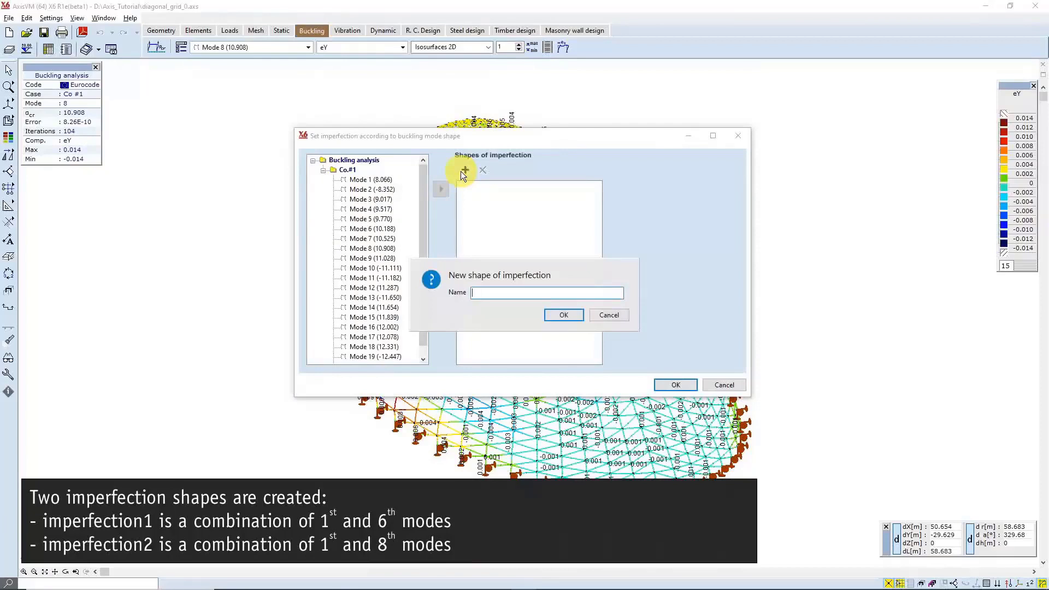
type("imperfection1")
key("Return")
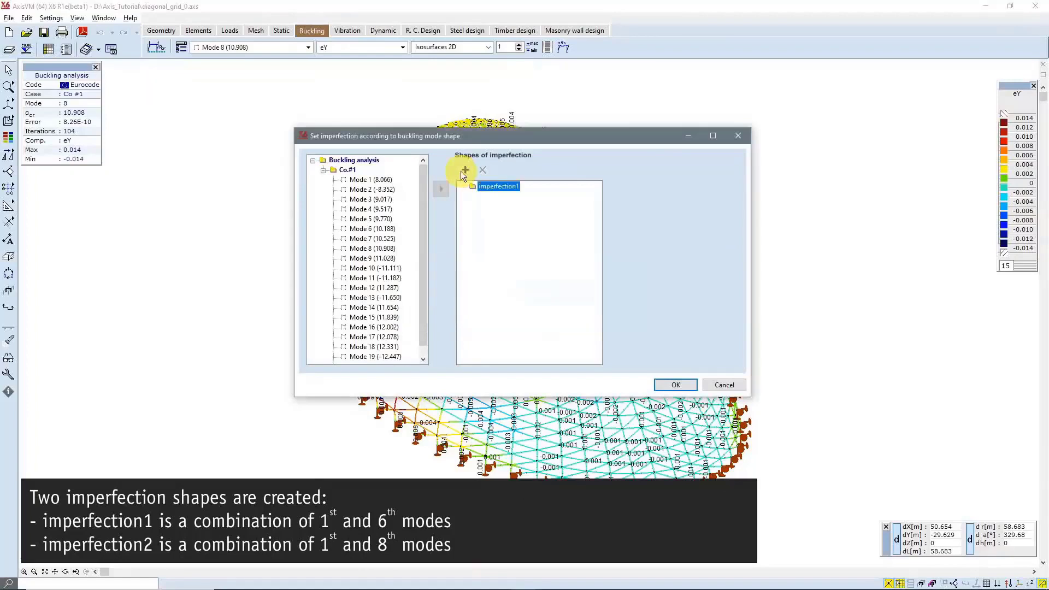
left_click(463, 171)
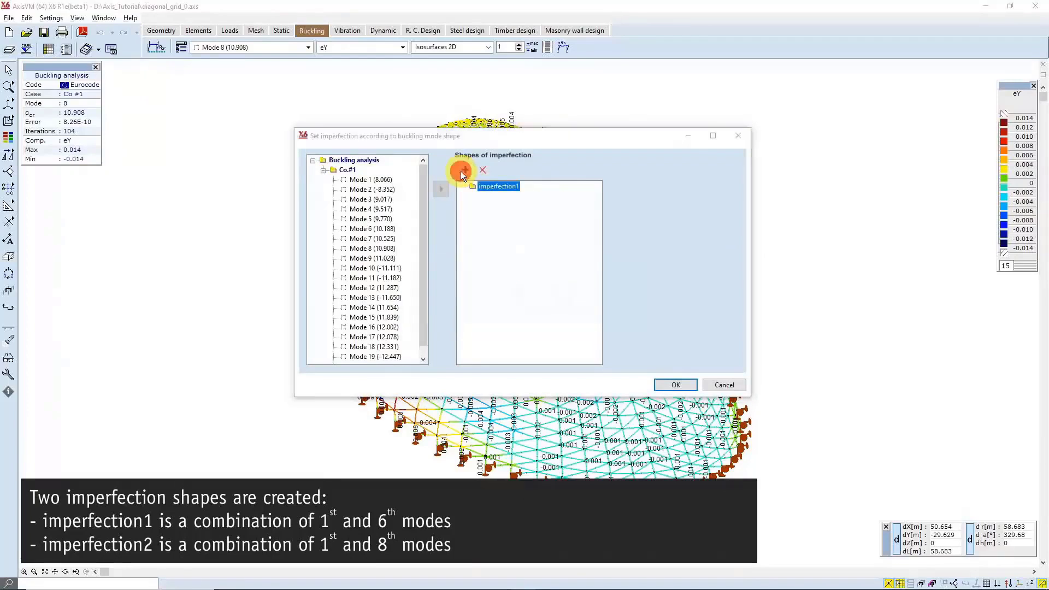
type("imperfection2")
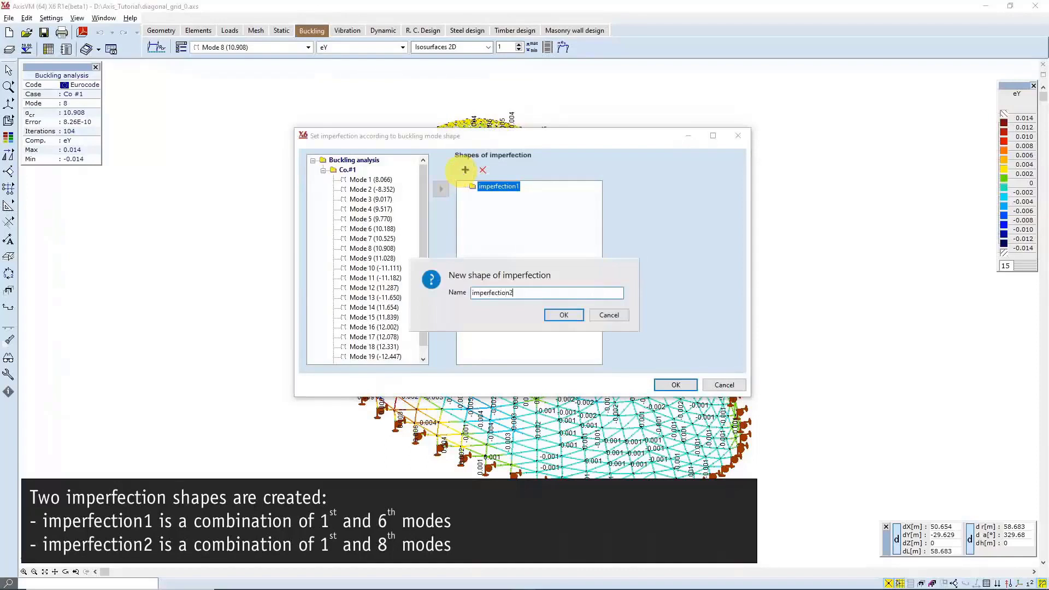
key("Return")
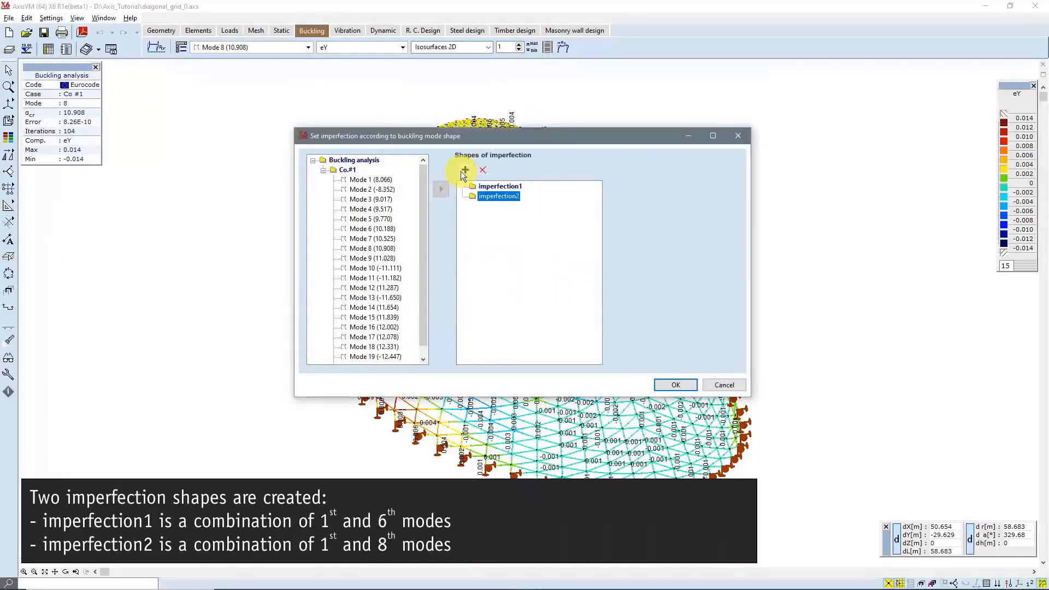
Add buckling Mode 1 of Co.#1 to both imperfection1 and imperfection2
left_click(493, 187)
left_click(384, 179)
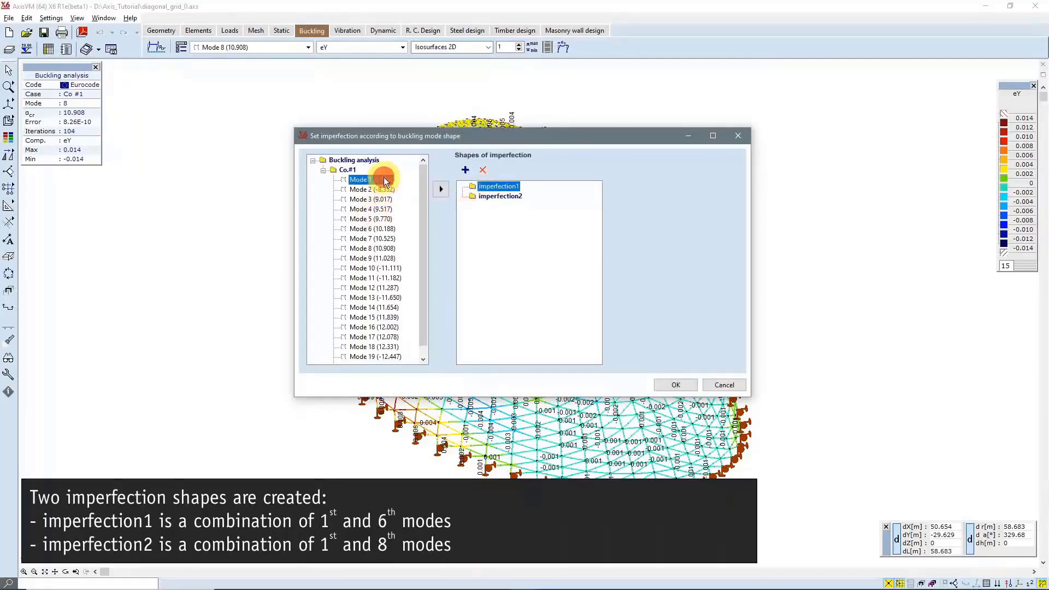
left_click(442, 190)
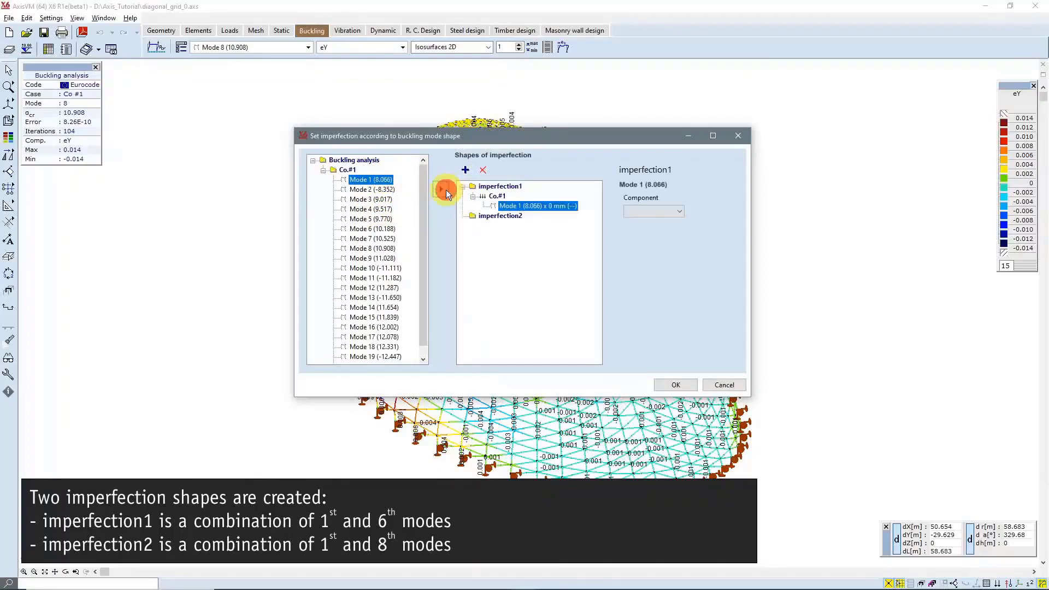
left_click(472, 216)
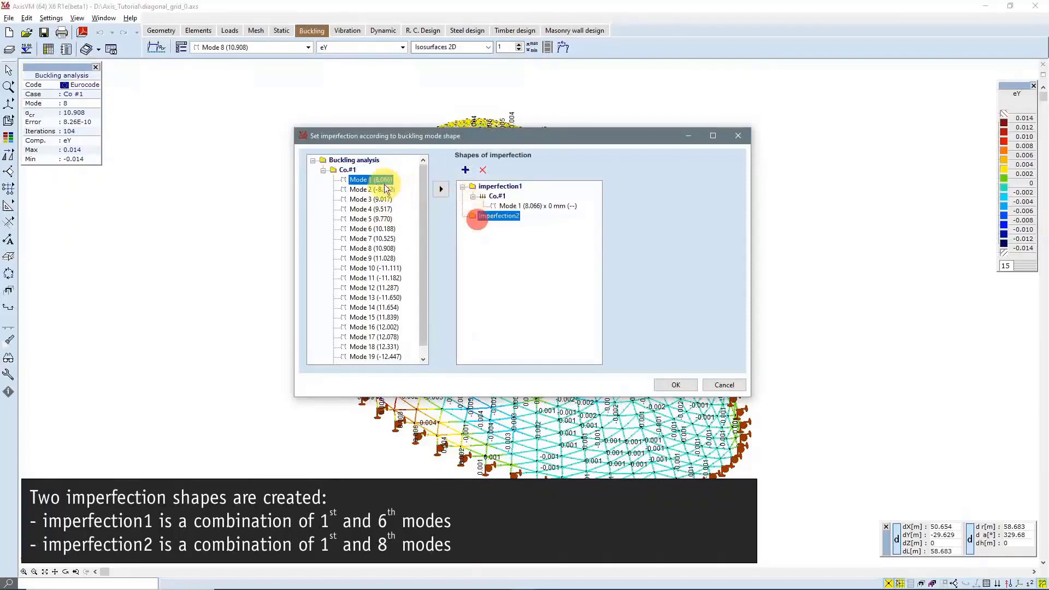
left_click(442, 189)
Add buckling Mode 6 to imperfection1 and buckling Mode 8 to imperfection2
left_click(499, 187)
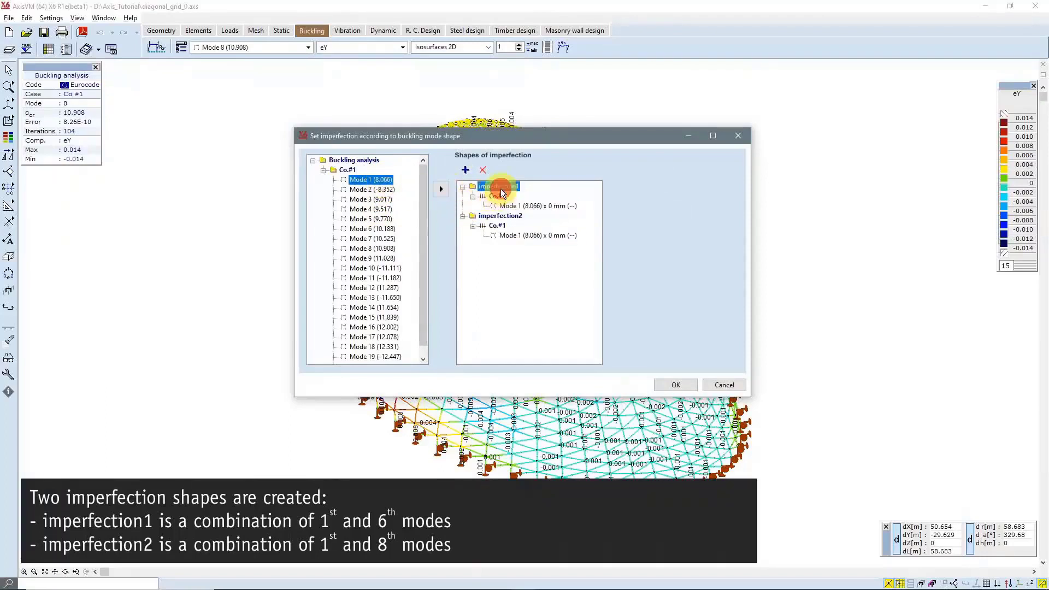
left_click(393, 229)
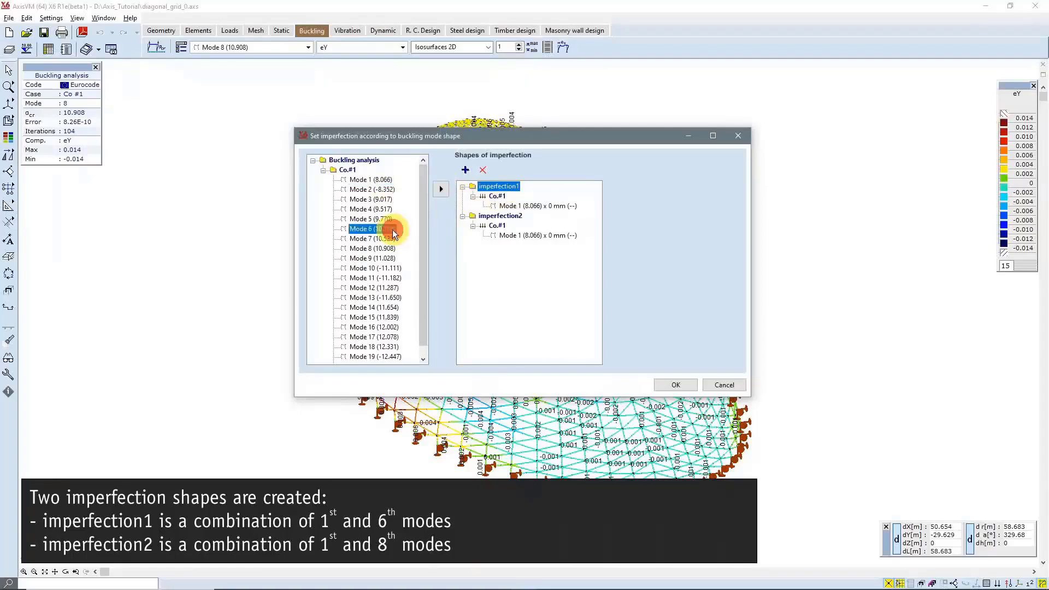
left_click(441, 190)
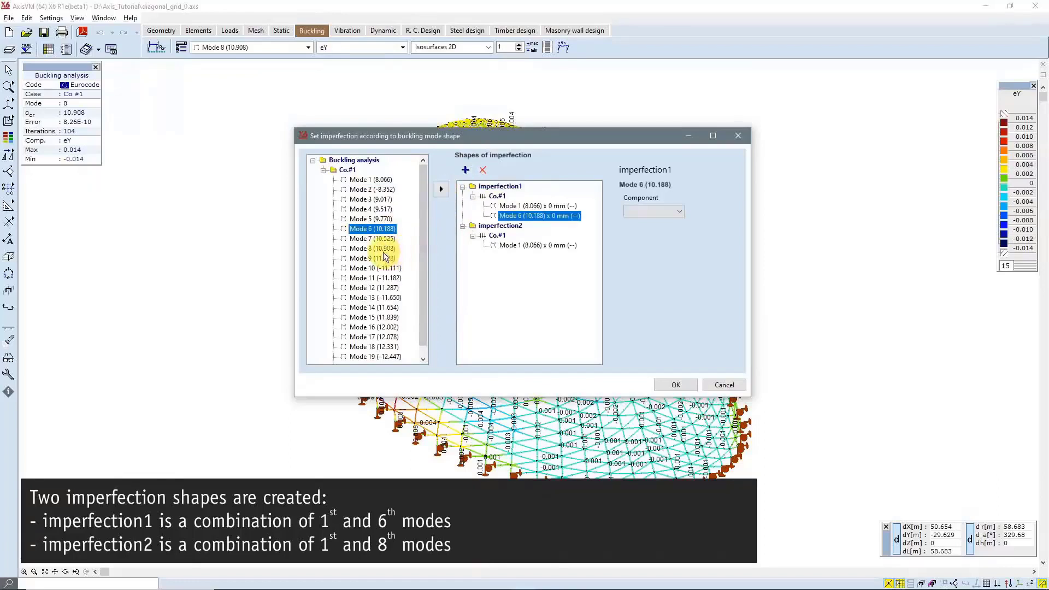
left_click(490, 226)
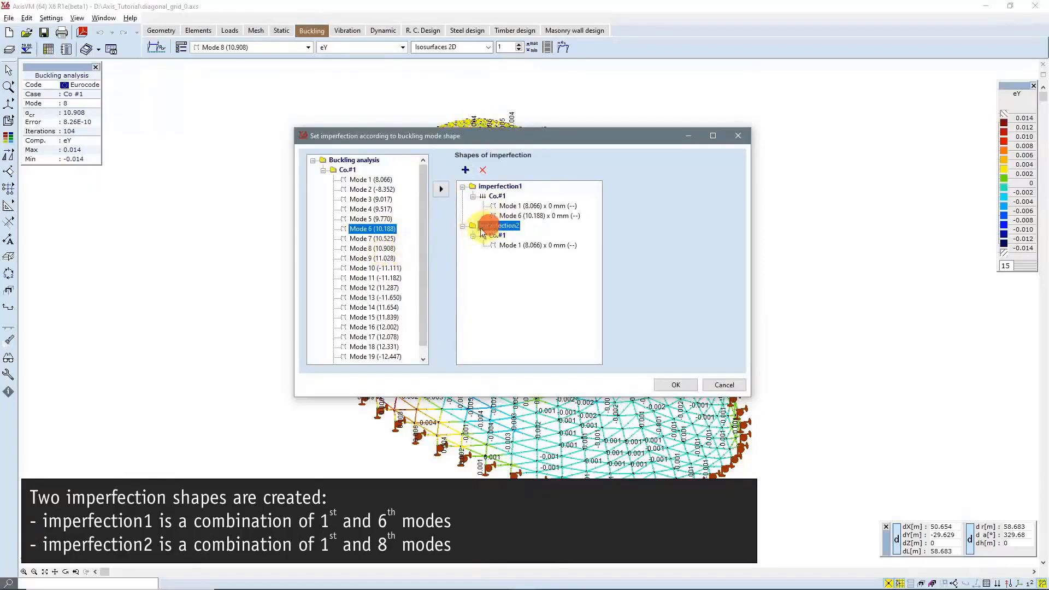
left_click(393, 248)
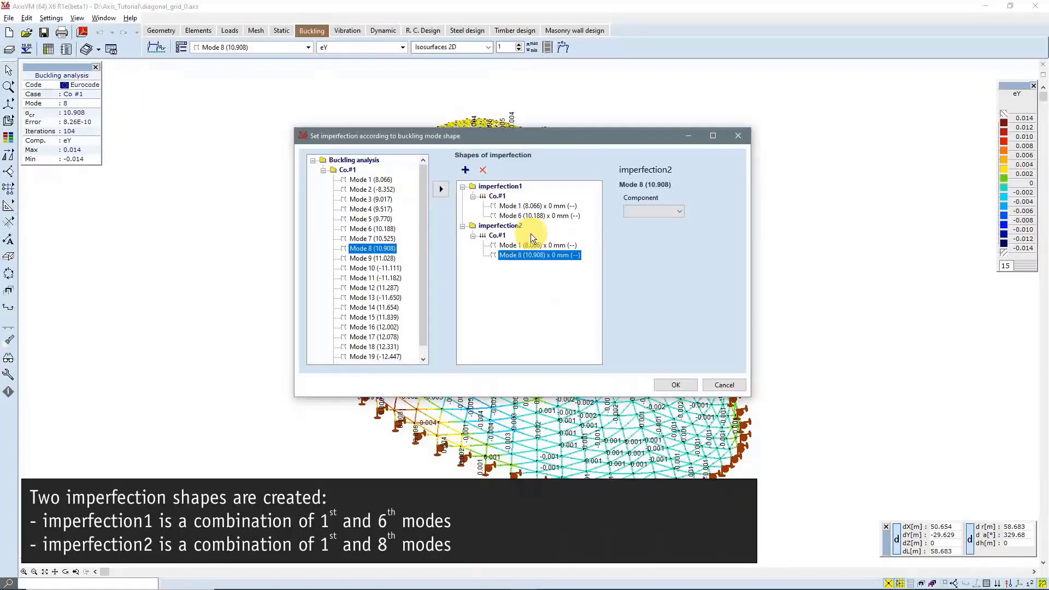
Scale Mode 1 of imperfection1 by the eR component with a maximum displacement of 27 mm
left_click(556, 205)
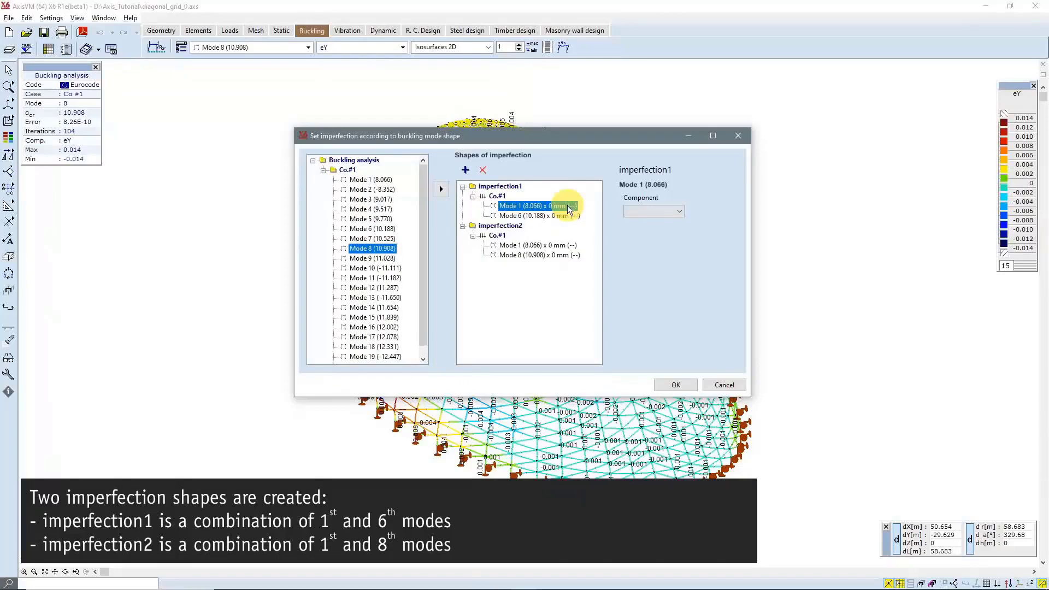
left_click(664, 213)
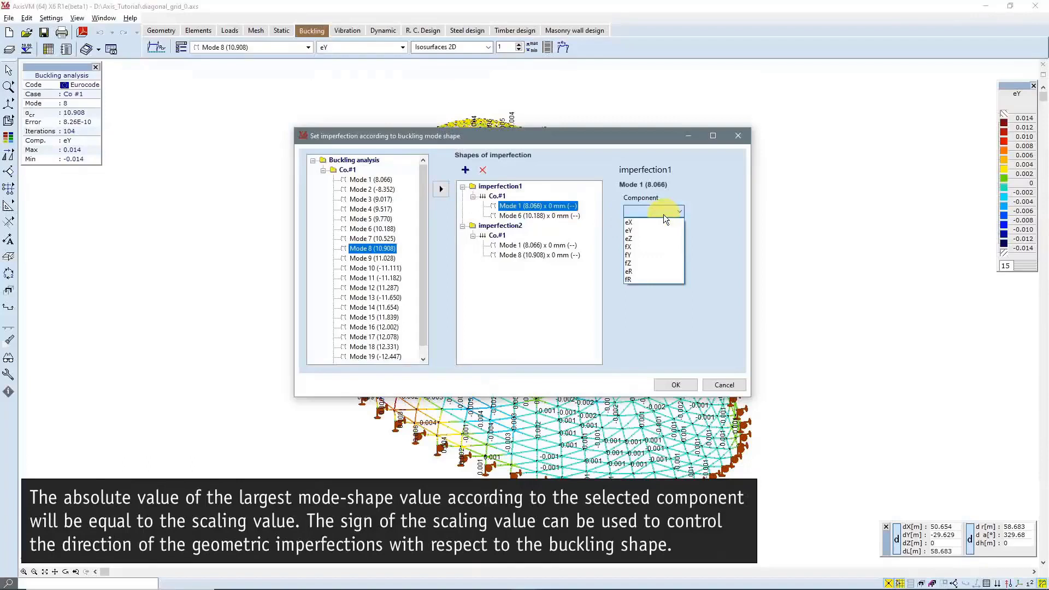
left_click(662, 271)
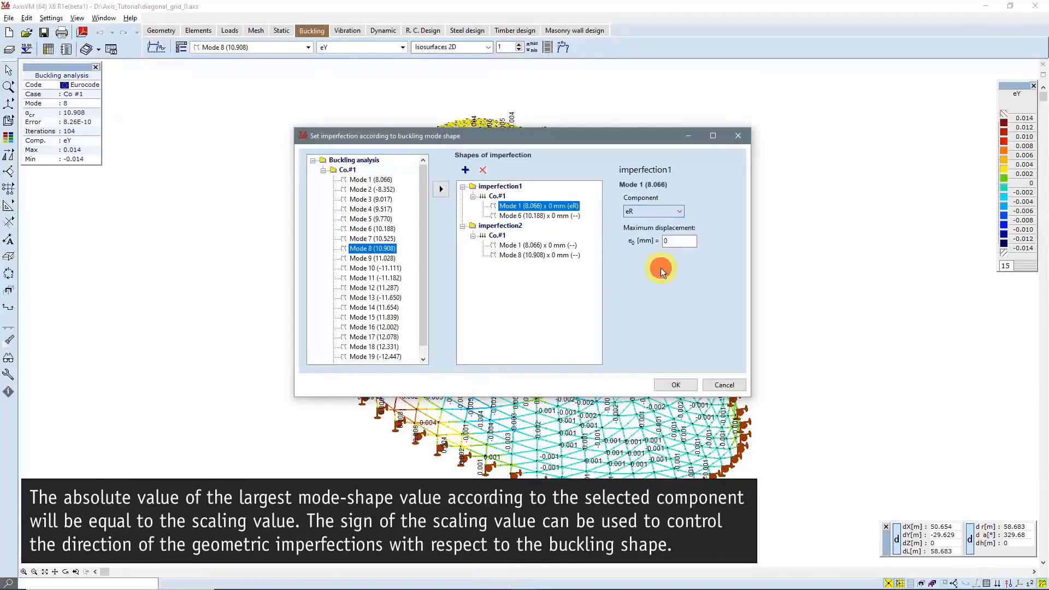
left_click(677, 242)
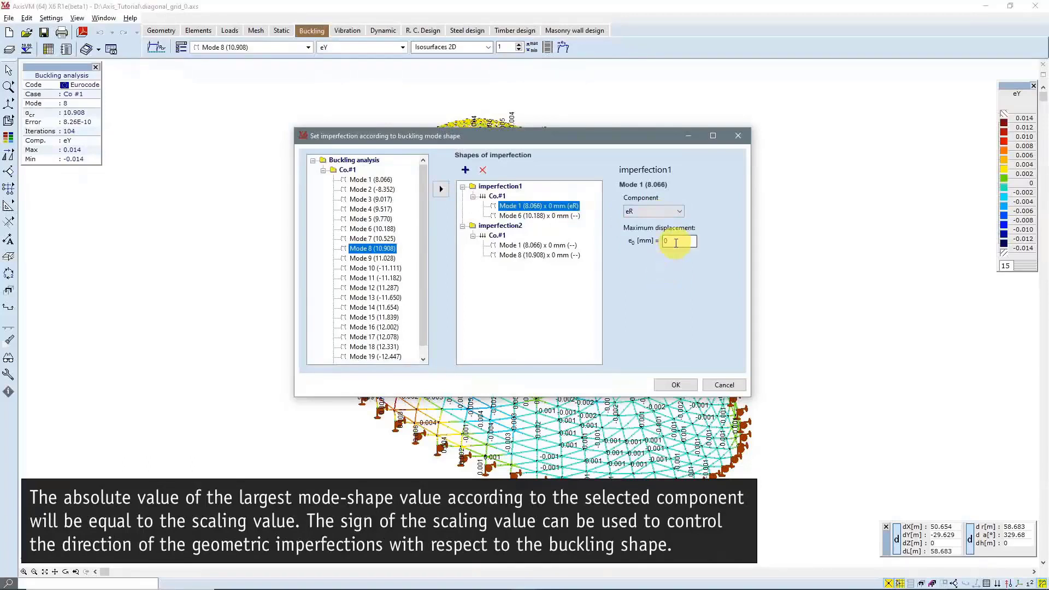
left_click(670, 214)
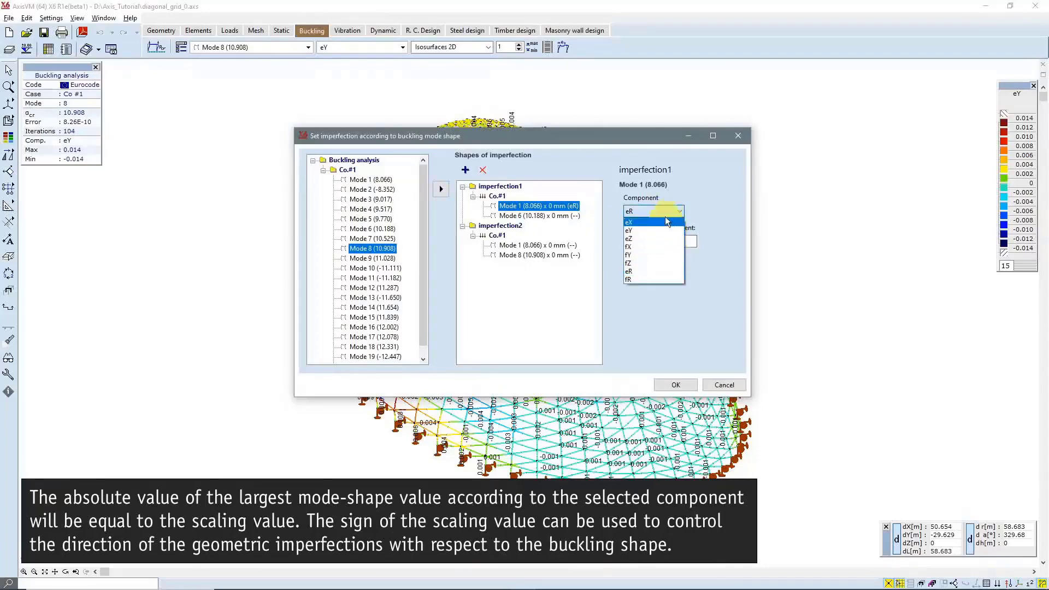
left_click(663, 214)
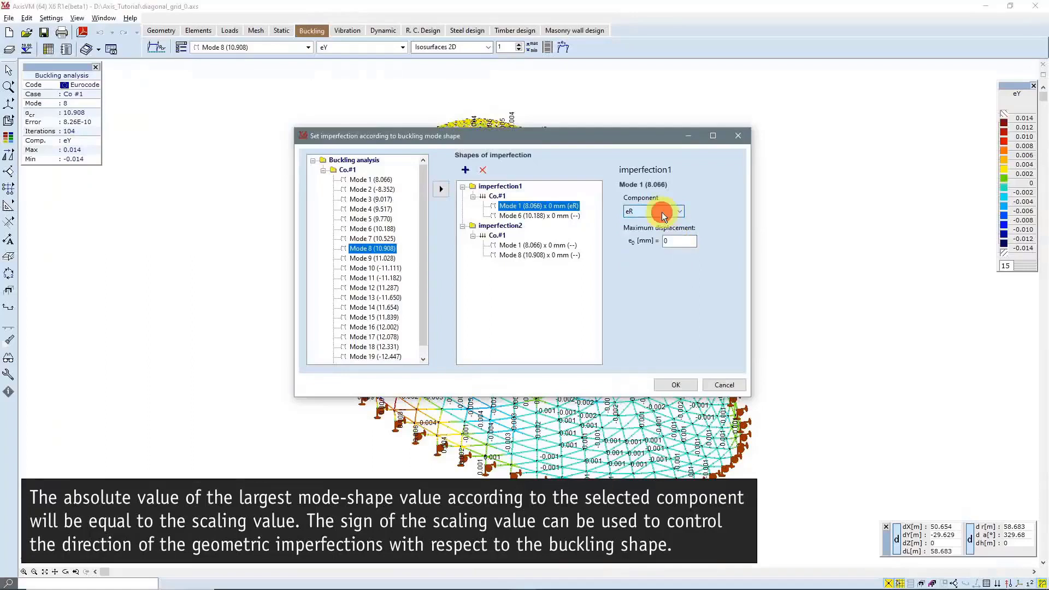
double_click(679, 240)
type("27")
Scale Mode 6 of imperfection1 by the eR component with a maximum displacement of 13 mm
left_click(545, 218)
left_click(666, 214)
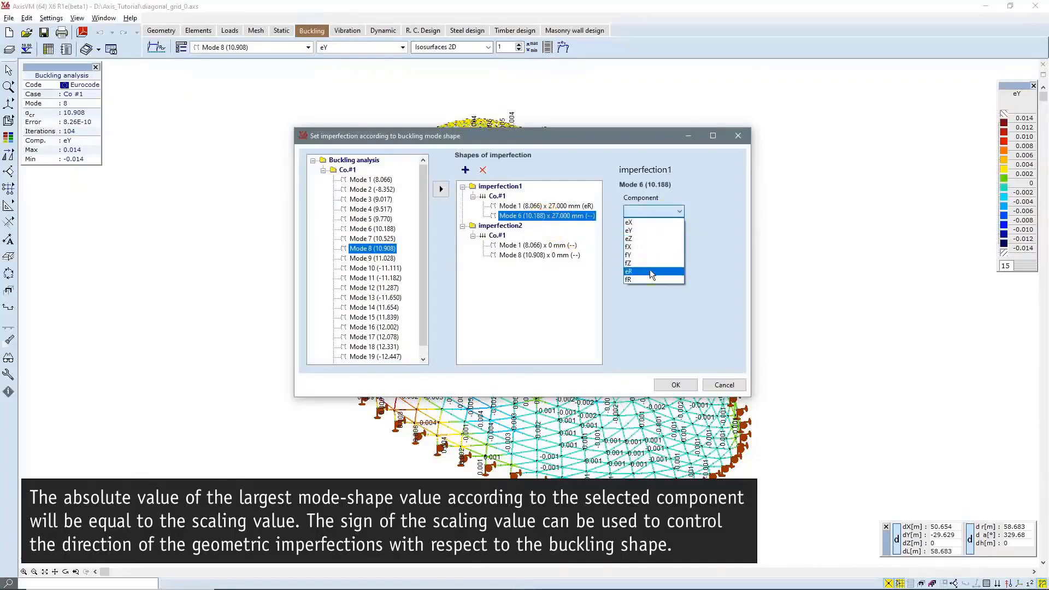
left_click(651, 271)
left_click(684, 242)
left_click_drag(683, 242, 658, 242)
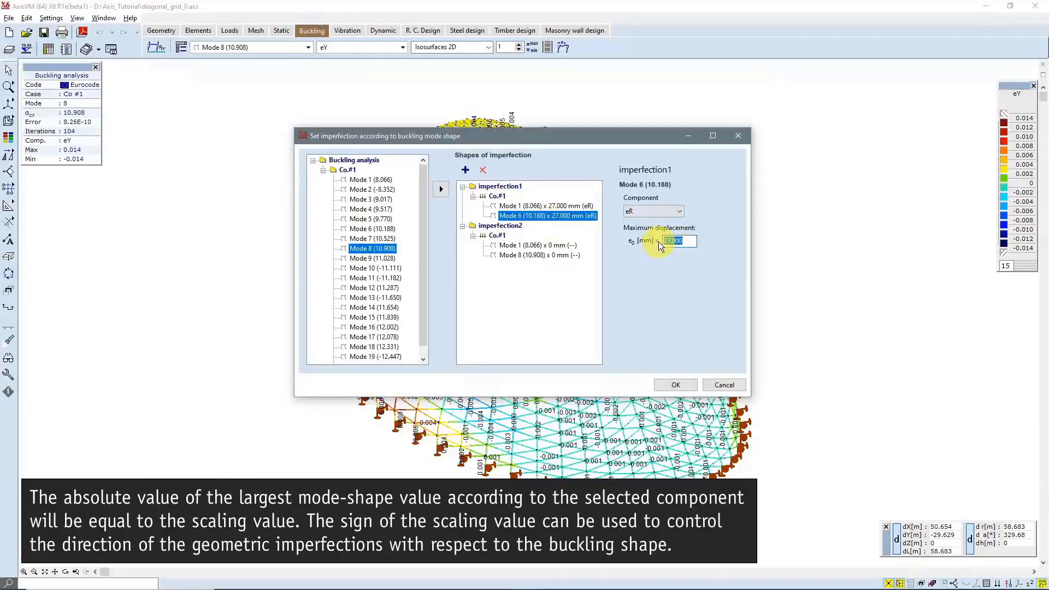
type("13")
Scale Mode 1 of imperfection2 by the eR component with a maximum displacement of 27 mm
left_click(556, 246)
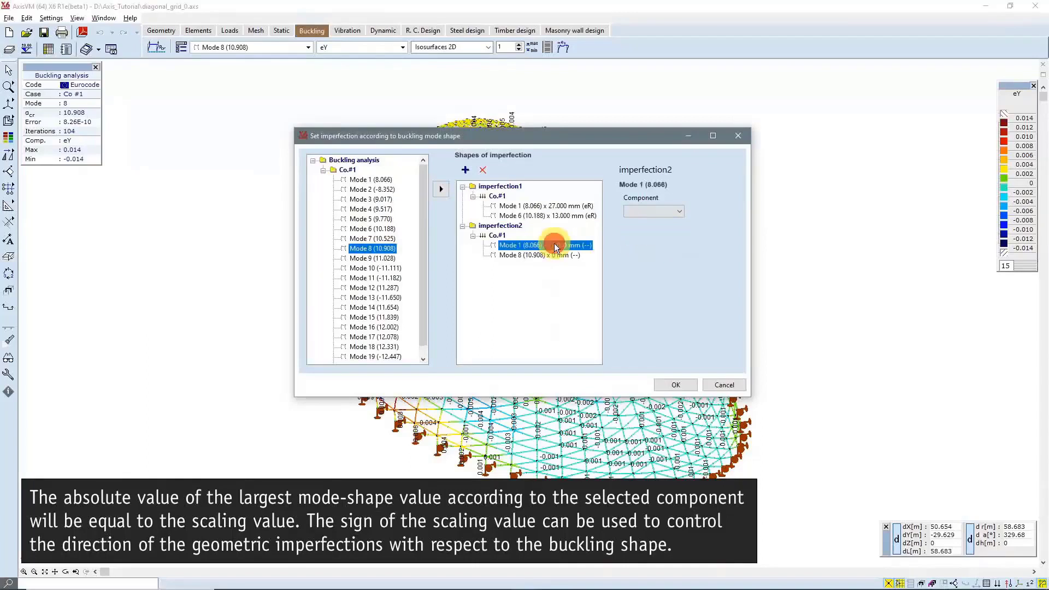
left_click(676, 211)
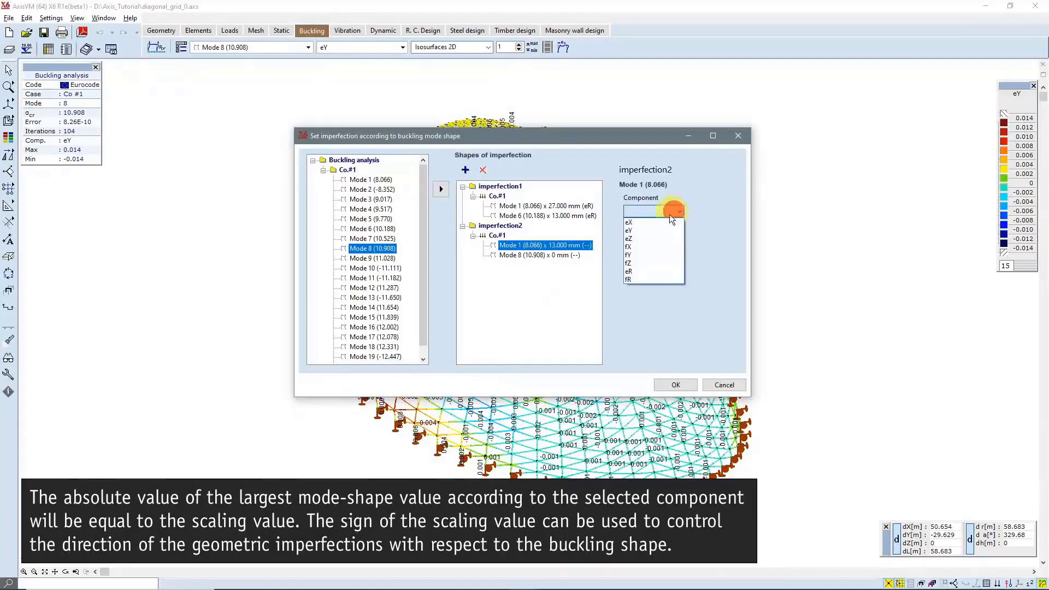
left_click(661, 272)
double_click(684, 241)
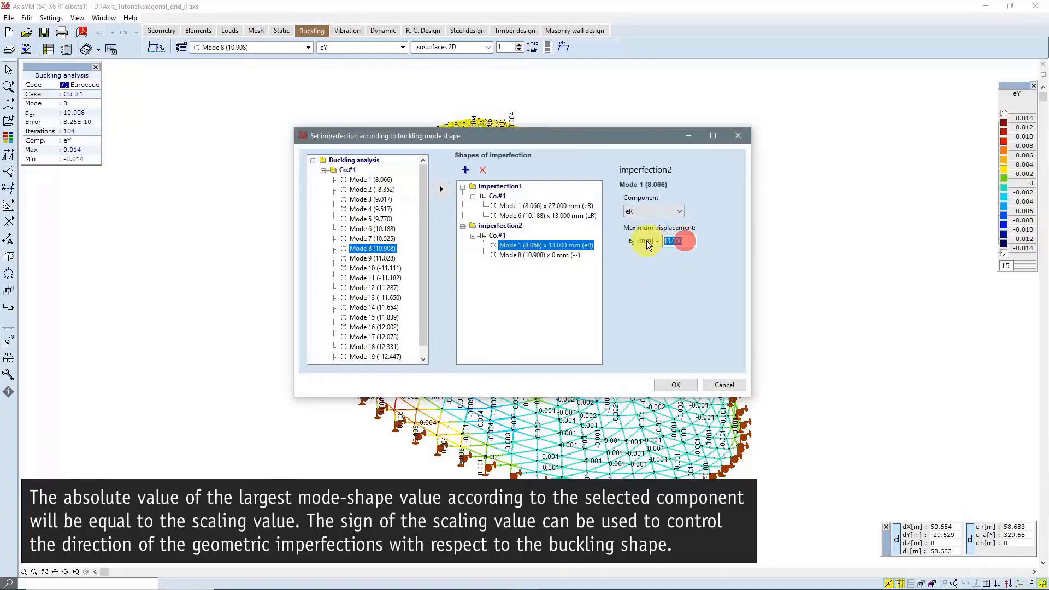
type("27")
Scale Mode 8 of imperfection2 by eR with a maximum displacement of 19 mm, then accept the imperfection shapes and save the model
left_click(568, 255)
left_click(676, 212)
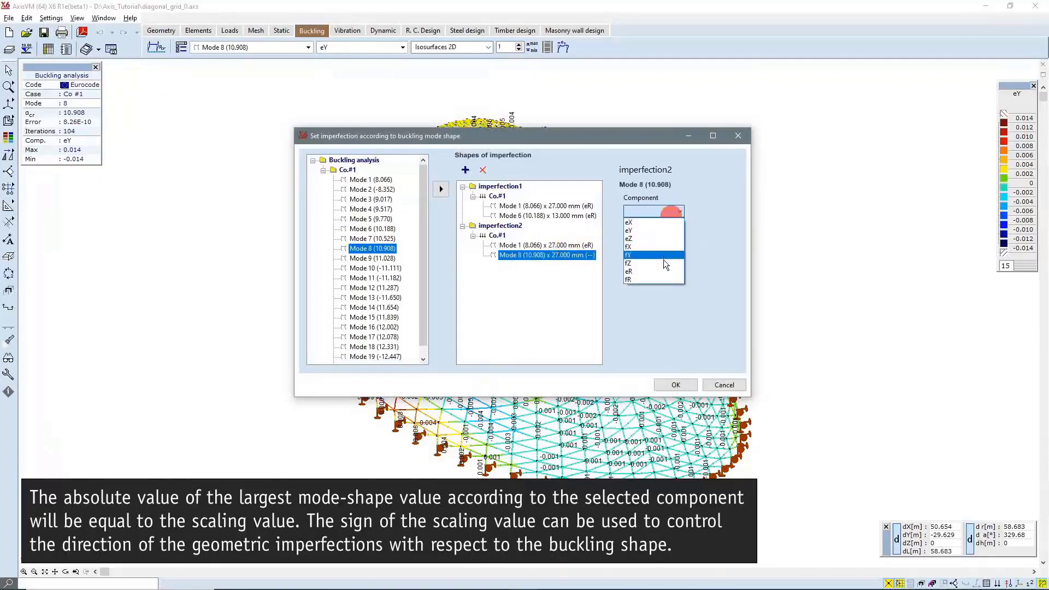
left_click(668, 271)
left_click_drag(686, 240, 654, 241)
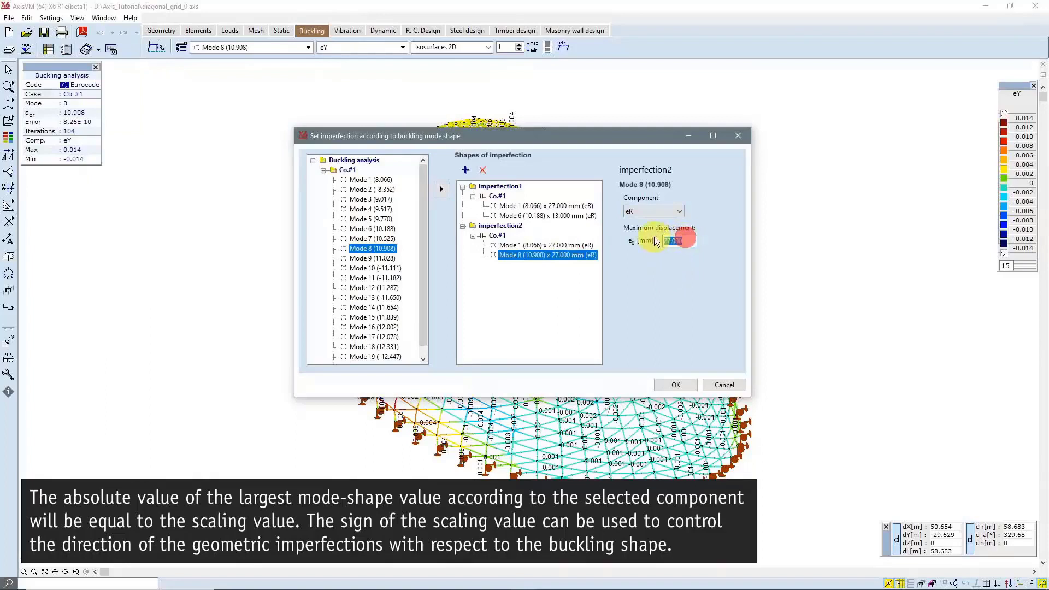
type("15")
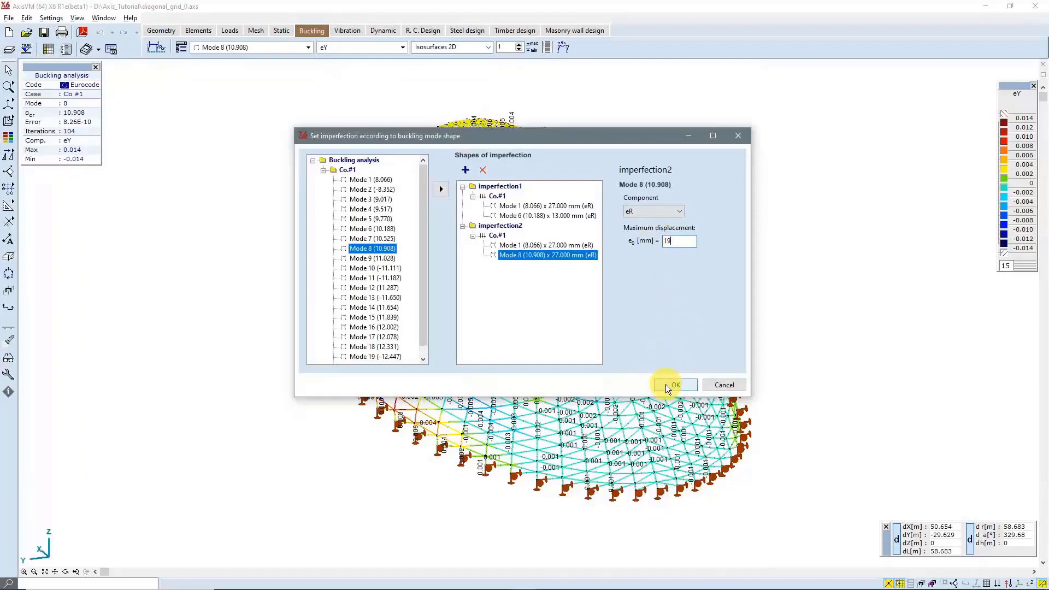
left_click(668, 385)
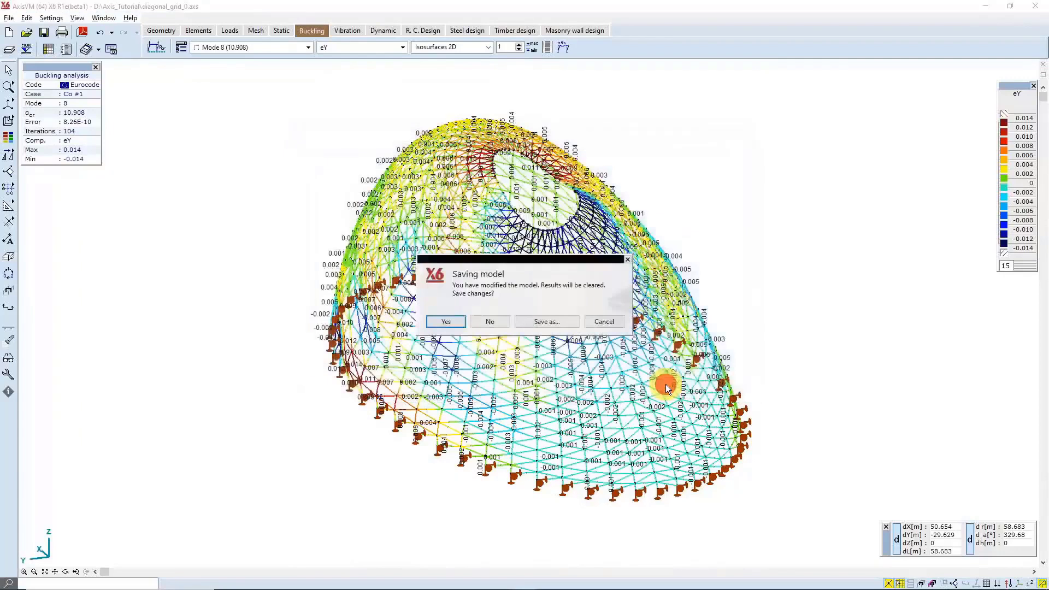
left_click(454, 321)
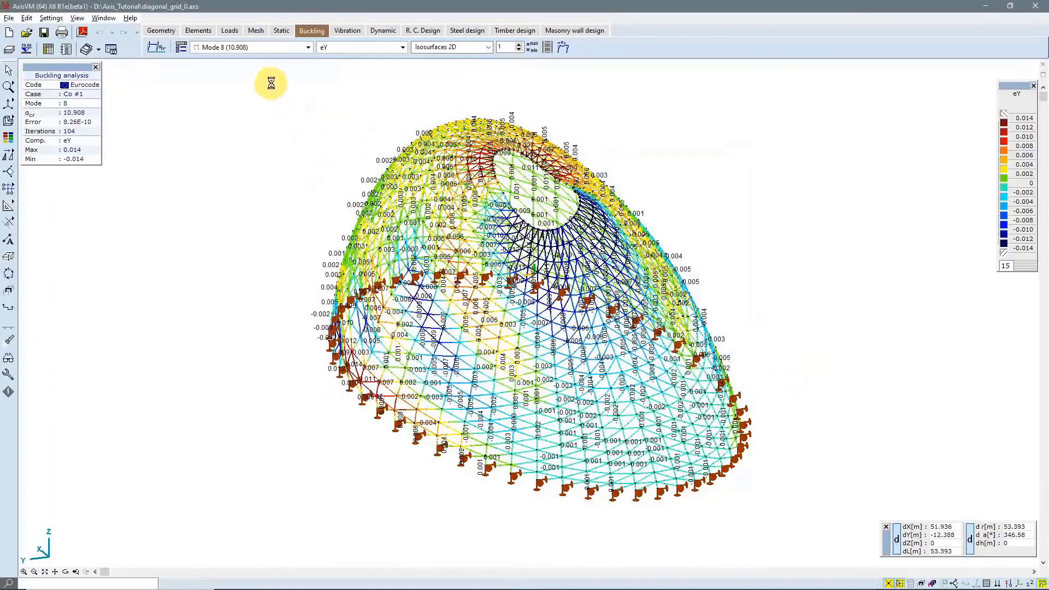
Display the imperfection1 shape in the buckling results and inspect the dome from several sides
left_click(268, 50)
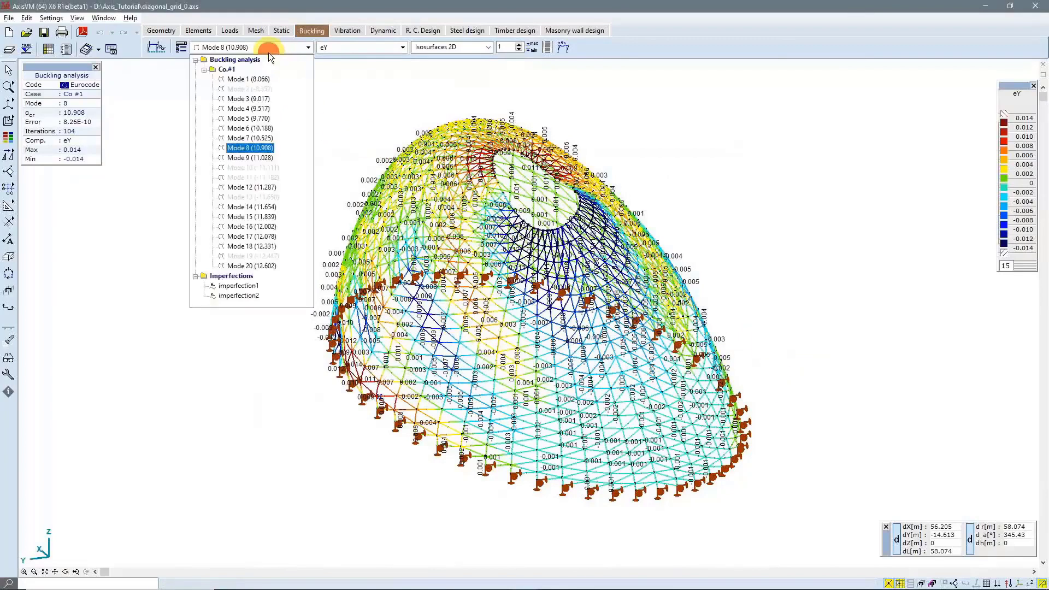
left_click(254, 287)
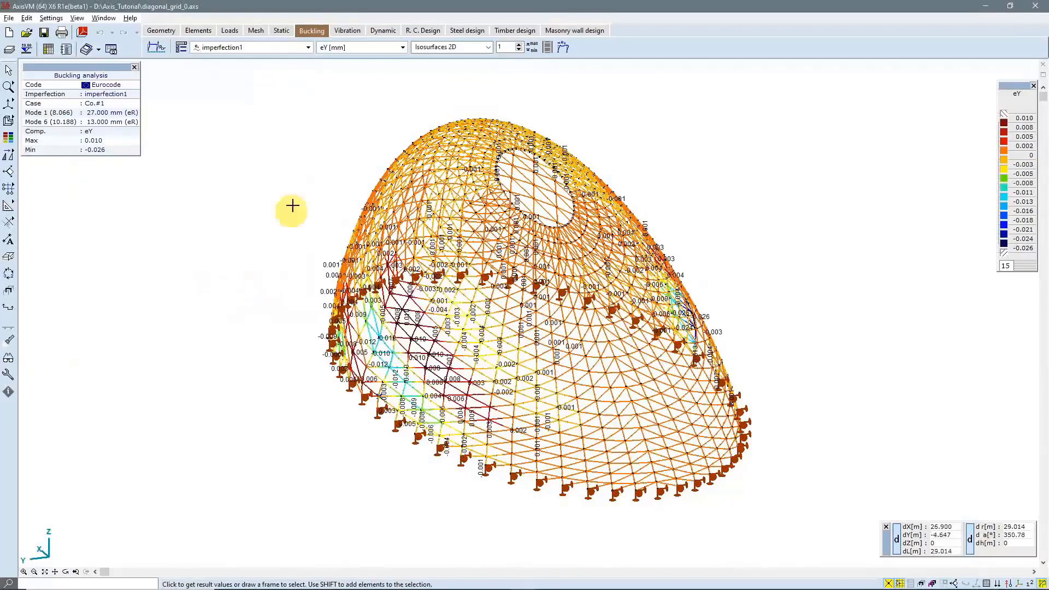
left_click(66, 571)
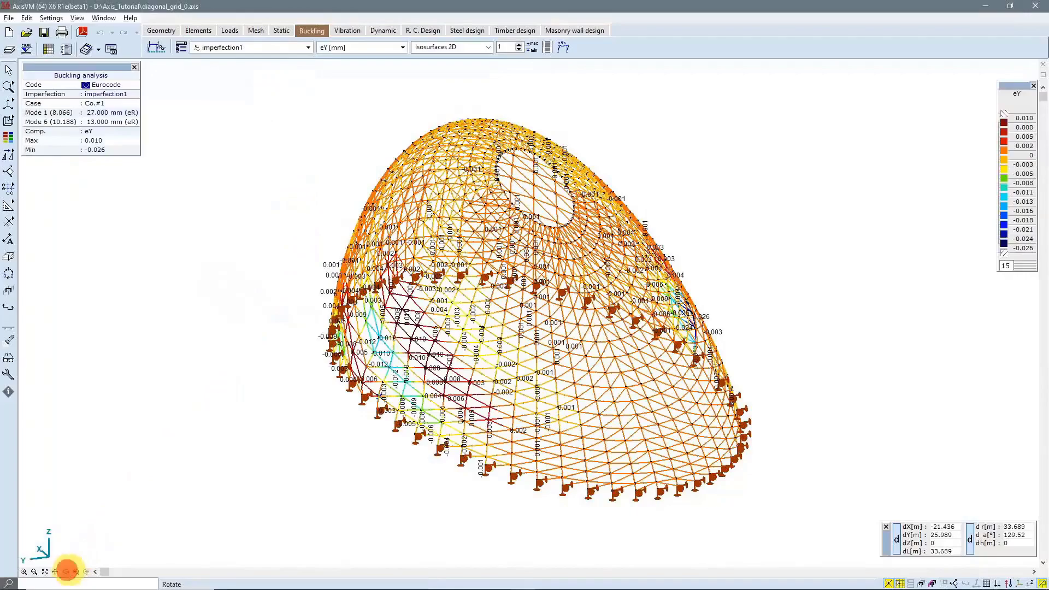
left_click_drag(803, 431, 529, 424)
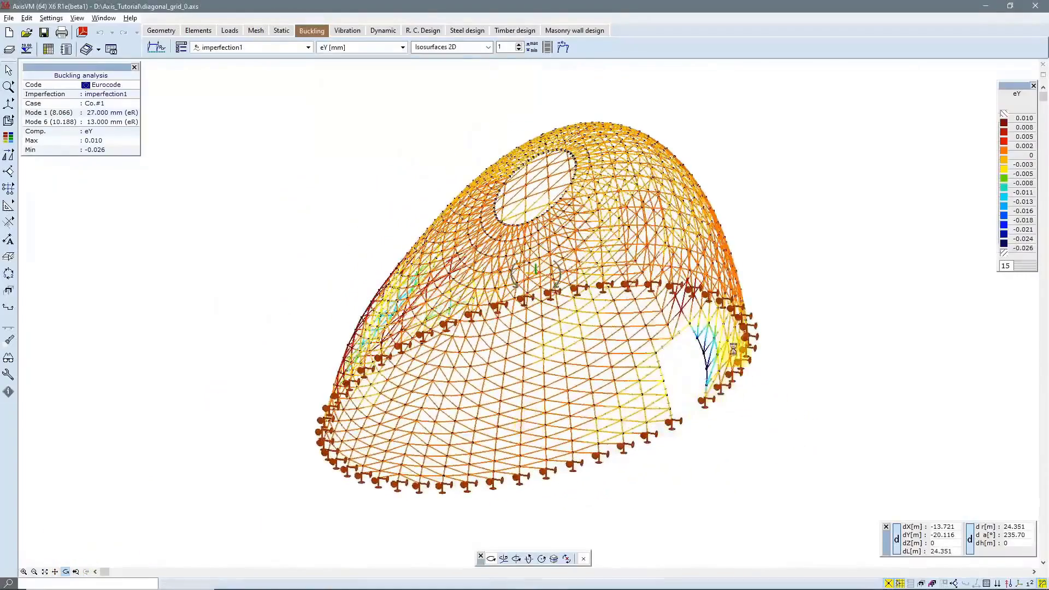
left_click_drag(526, 362, 780, 403)
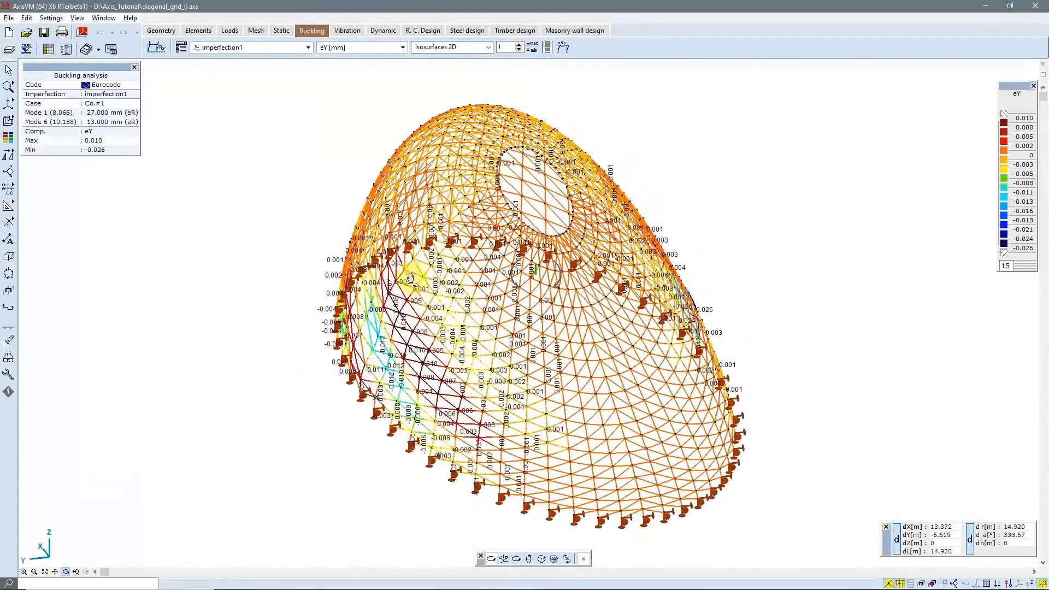
Display the imperfection2 shape in the buckling results and inspect the skylight and door areas from several sides
left_click(252, 47)
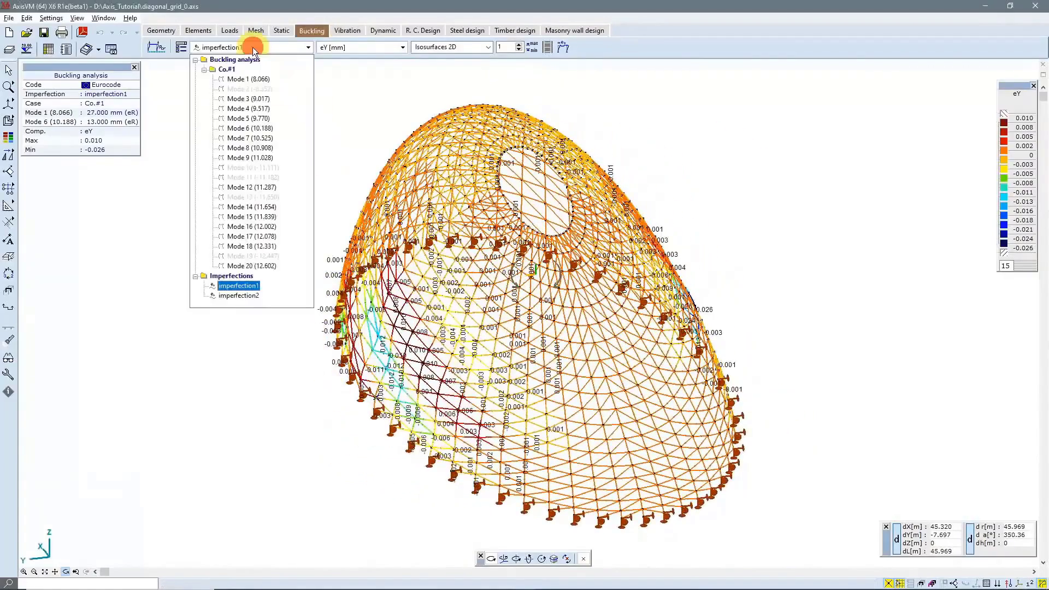
left_click(239, 295)
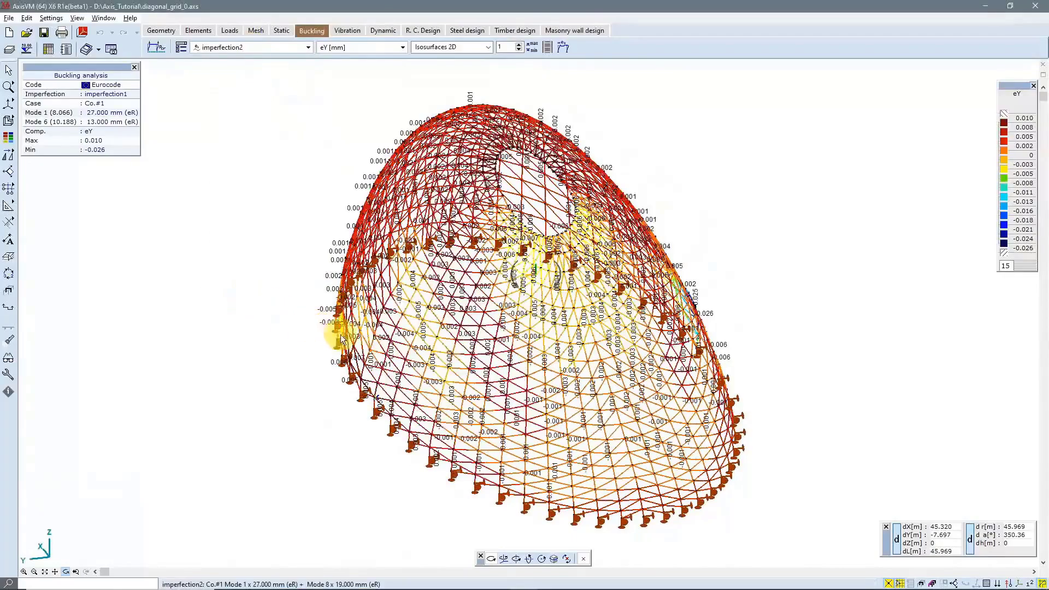
mouse_move(803, 371)
left_mouse_down()
mouse_move(738, 344)
mouse_move(710, 300)
mouse_move(494, 271)
mouse_move(470, 189)
left_mouse_up()
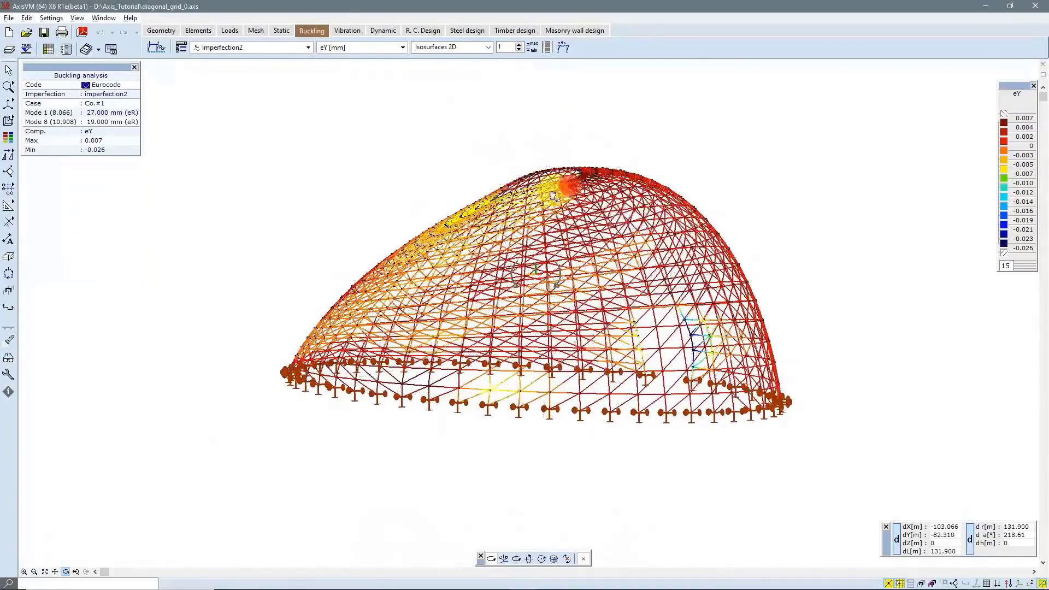
left_click_drag(553, 195, 486, 188)
left_click(478, 177)
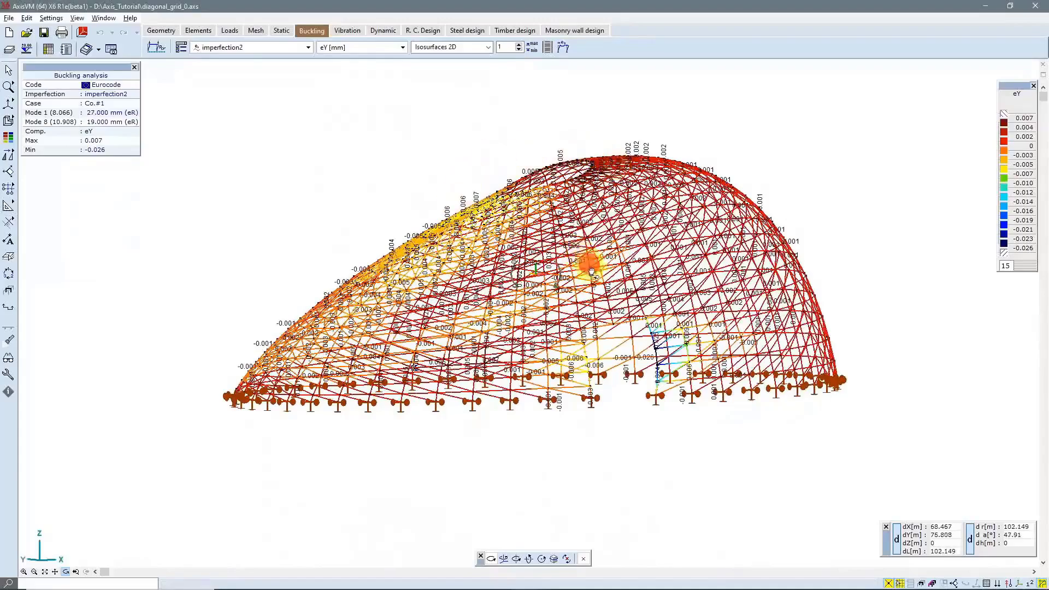
left_click_drag(592, 272, 640, 354)
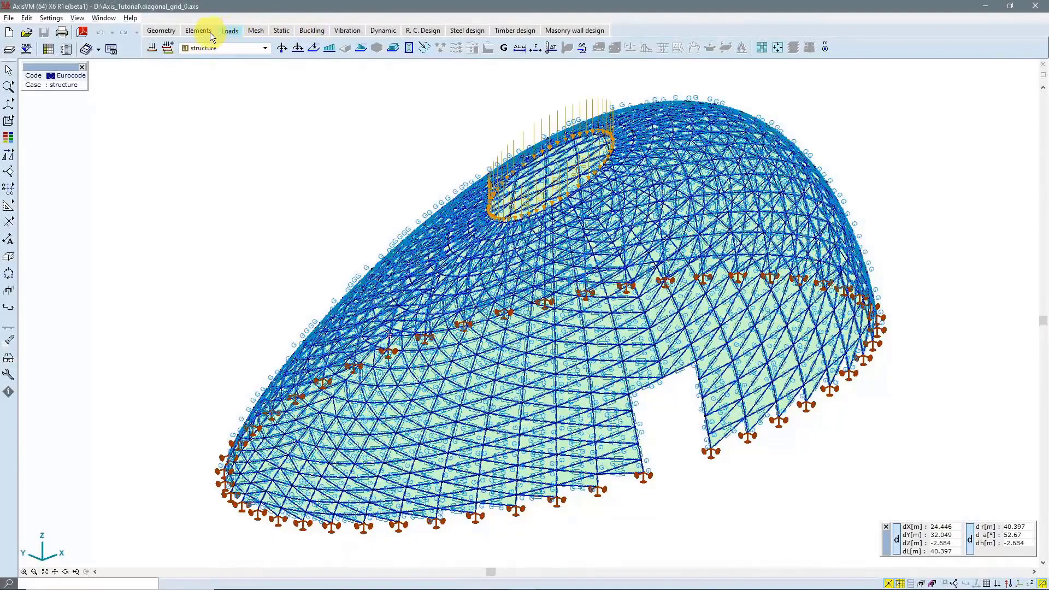
Review the load cases and load groups, including imperfection1 and imperfection2 in the IMPERFECTIONS group
left_click(228, 46)
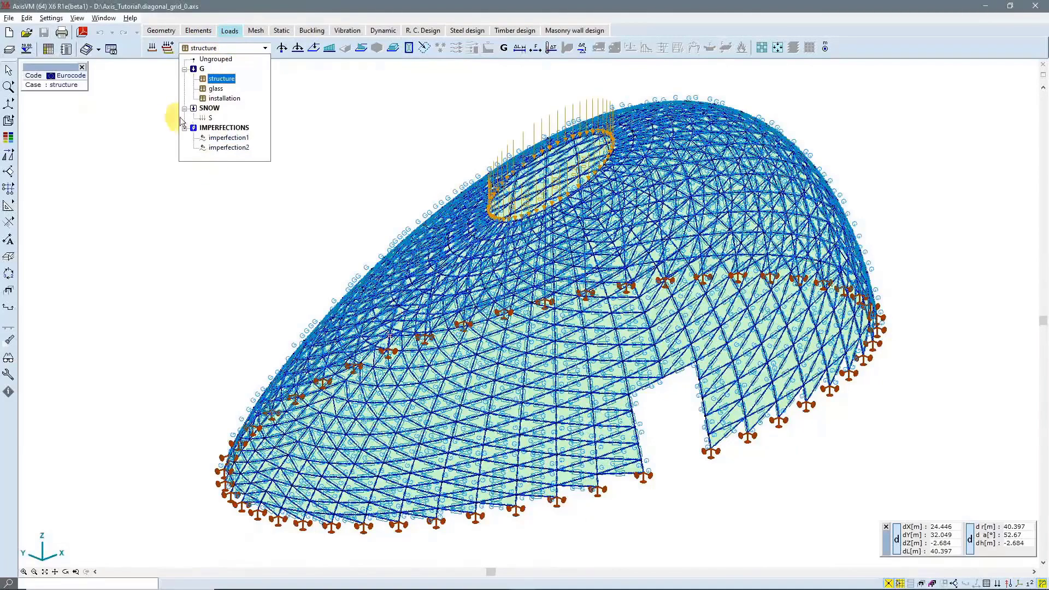
left_click(151, 124)
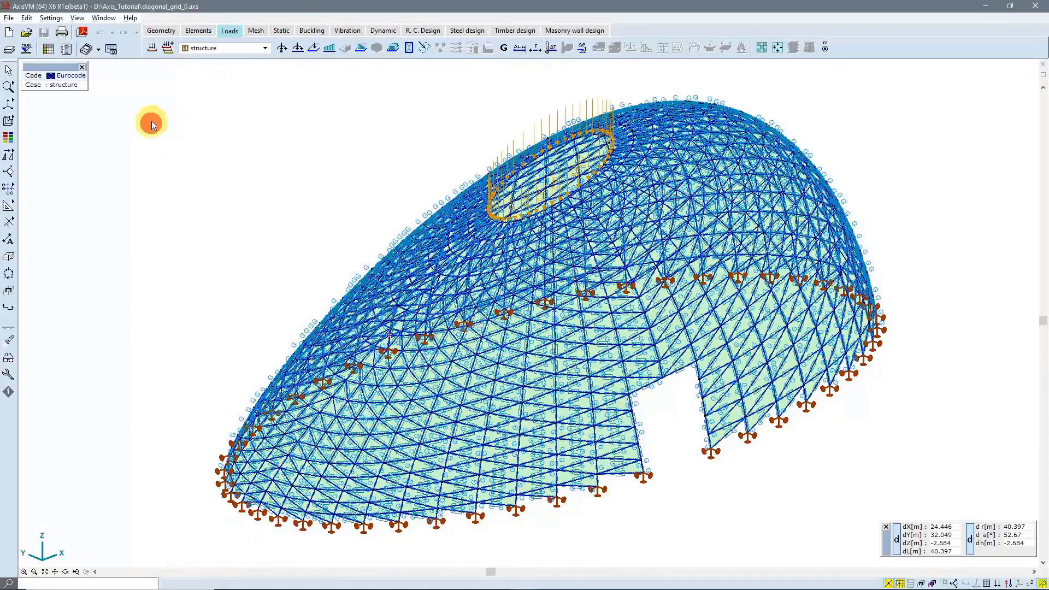
left_click(154, 48)
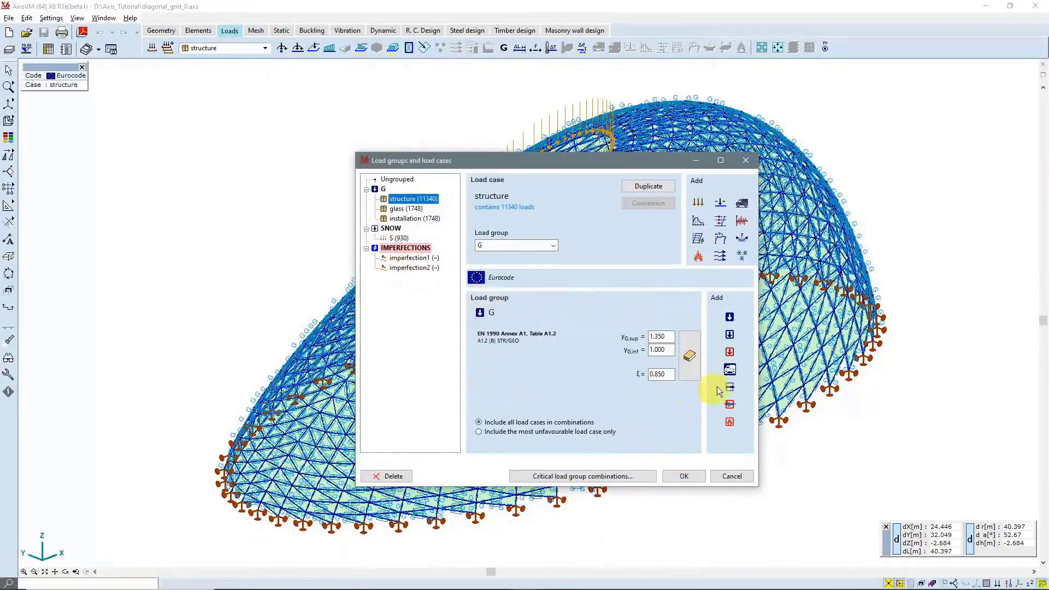
left_click(687, 476)
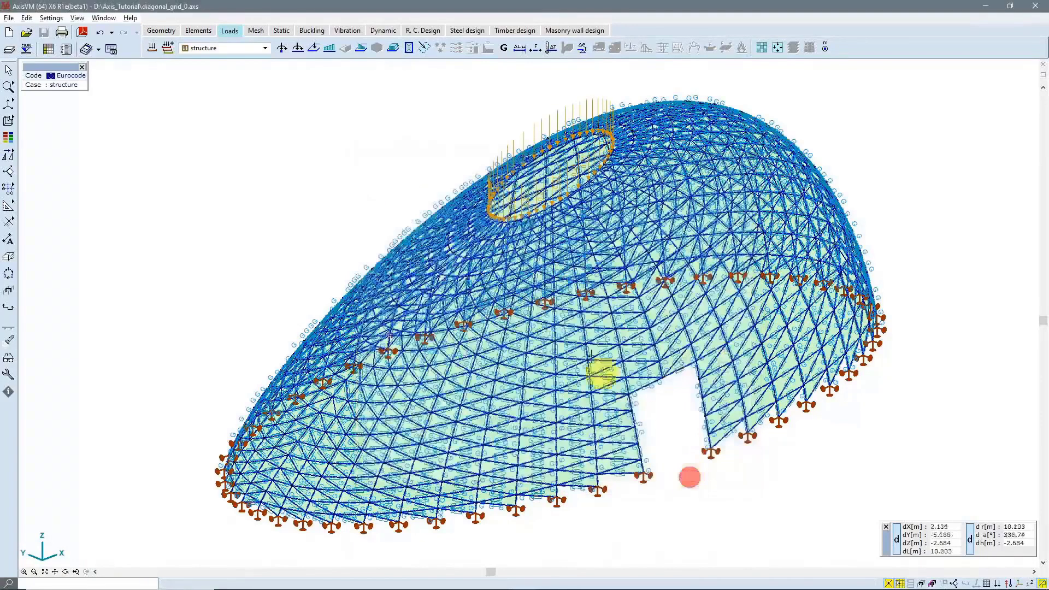
Define custom ULS combinations Co #2 to Co #5 with factors 1.35 and 1.50, applying imperfection1 and imperfection2 separately with factors 1.00 and -1.00
left_click(167, 48)
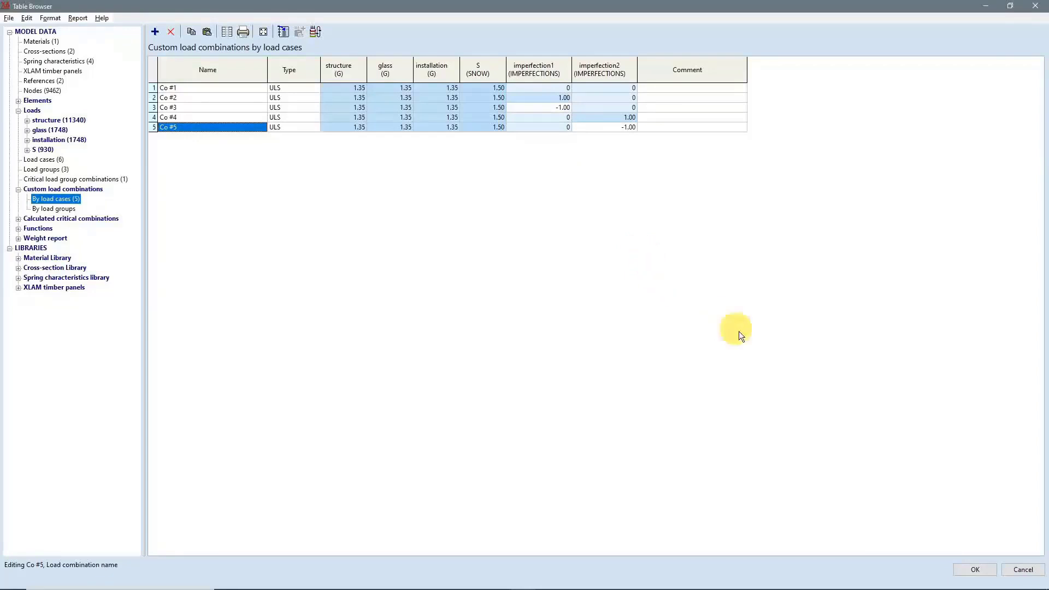
left_click(971, 572)
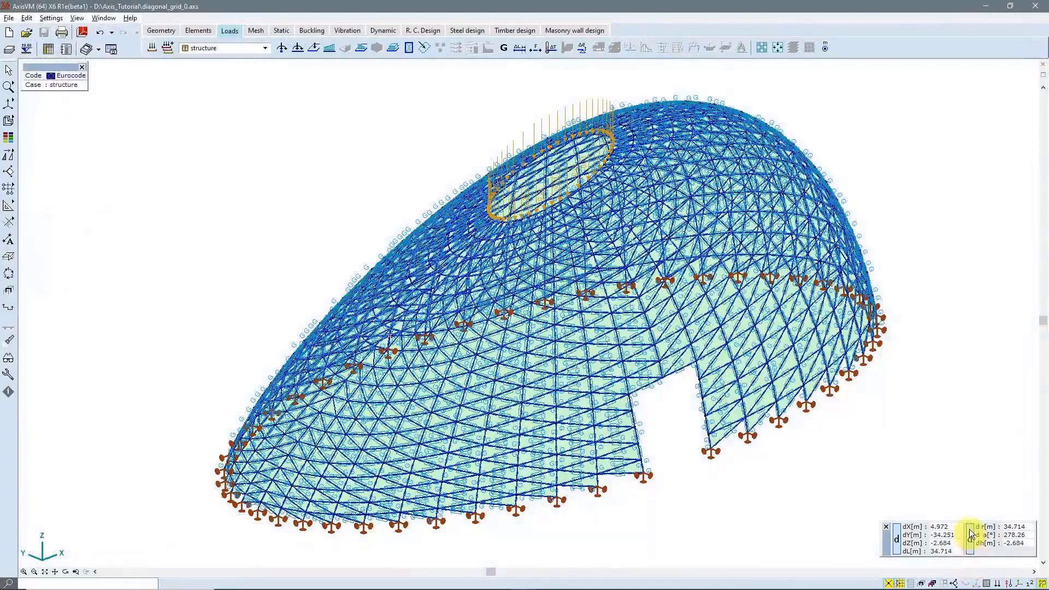
Display the imperfection1 load case and inspect its deformed shape beside the door opening
left_click(221, 50)
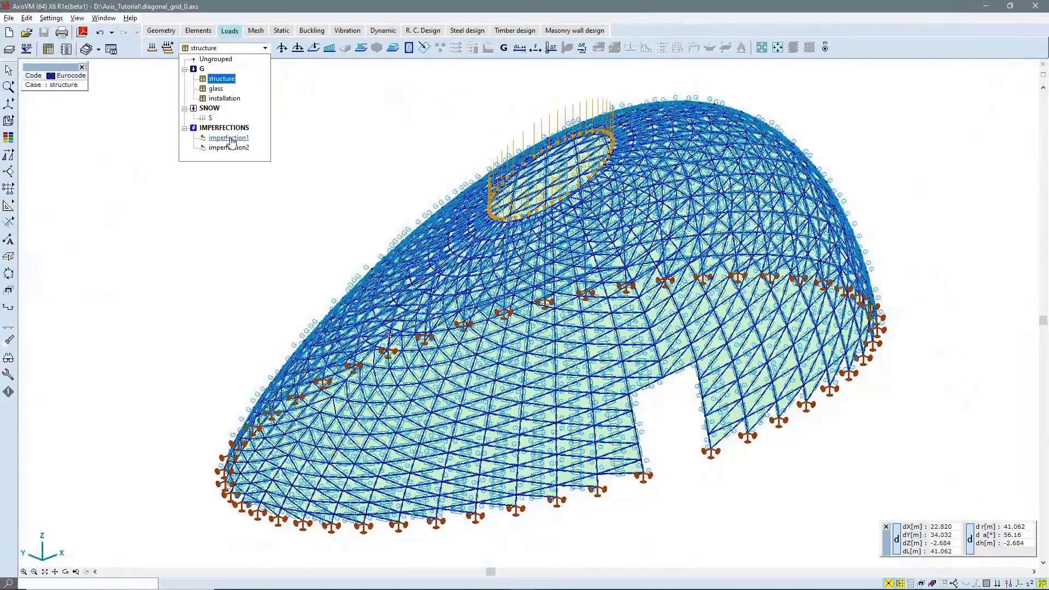
left_click(229, 139)
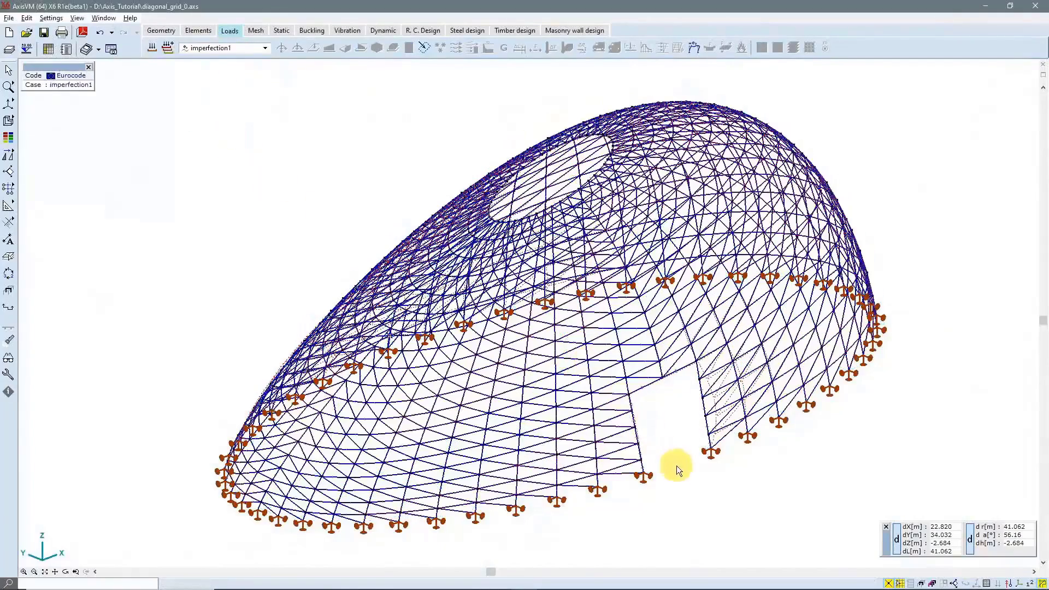
left_click(66, 572)
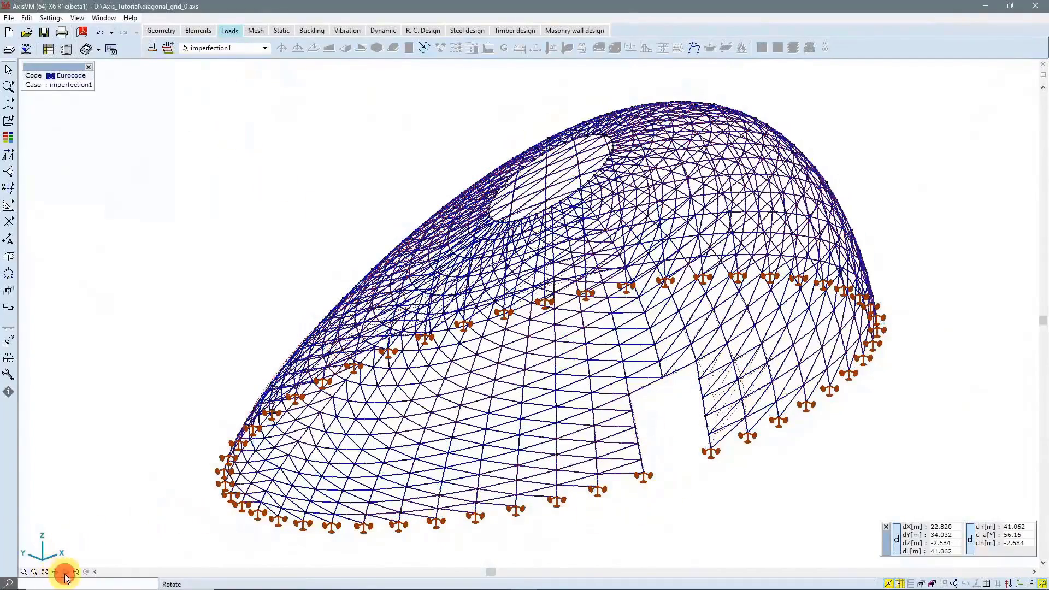
mouse_move(693, 444)
left_mouse_down()
mouse_move(749, 426)
mouse_move(820, 335)
mouse_move(887, 286)
mouse_move(934, 259)
mouse_move(956, 274)
mouse_move(899, 311)
mouse_move(798, 345)
mouse_move(707, 403)
mouse_move(696, 442)
left_mouse_up()
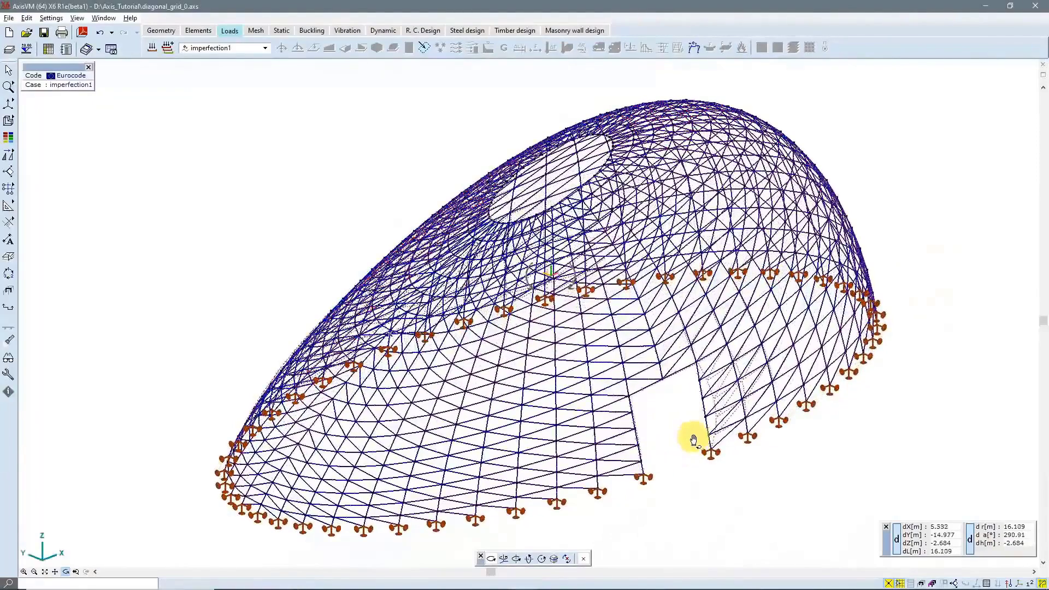
left_click(582, 336)
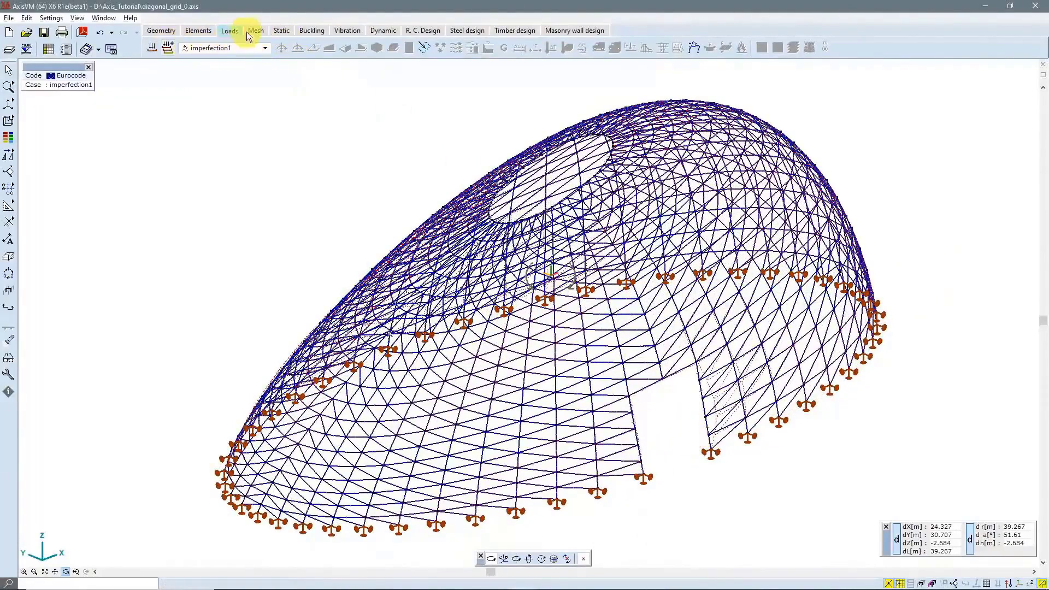
Start a nonlinear static analysis of the dome
left_click(282, 31)
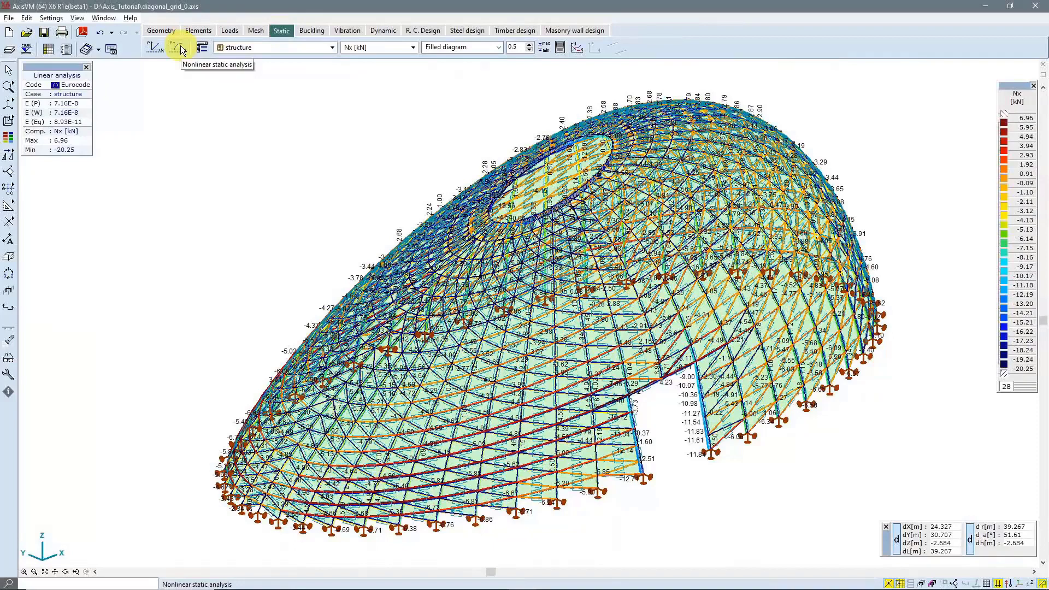
left_click(181, 48)
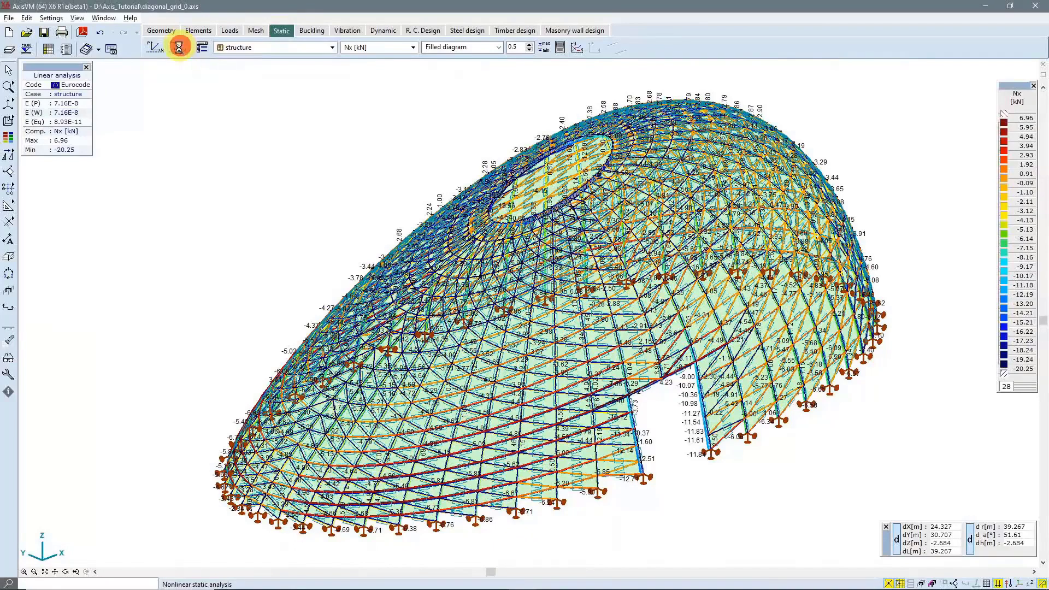